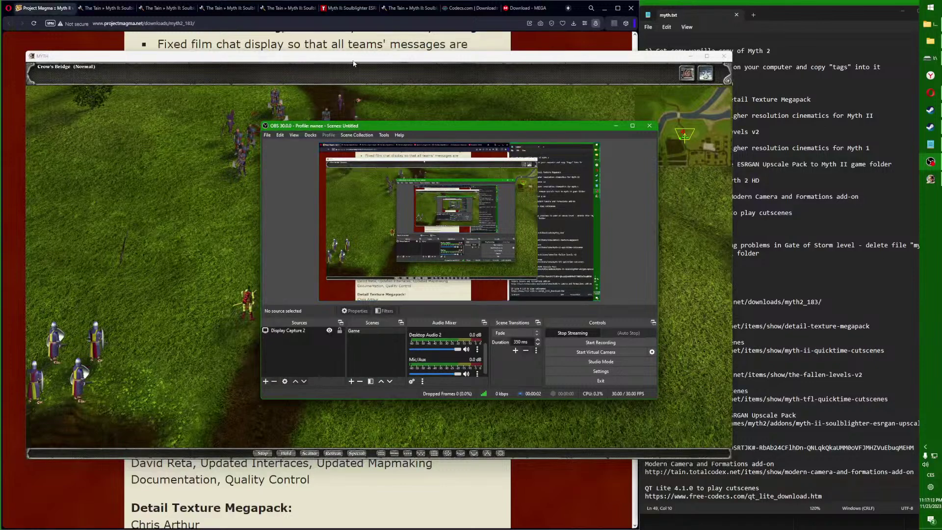
Step: Resume the Crow's Bridge battle, send the selected units into attack, then pause again
click(353, 62)
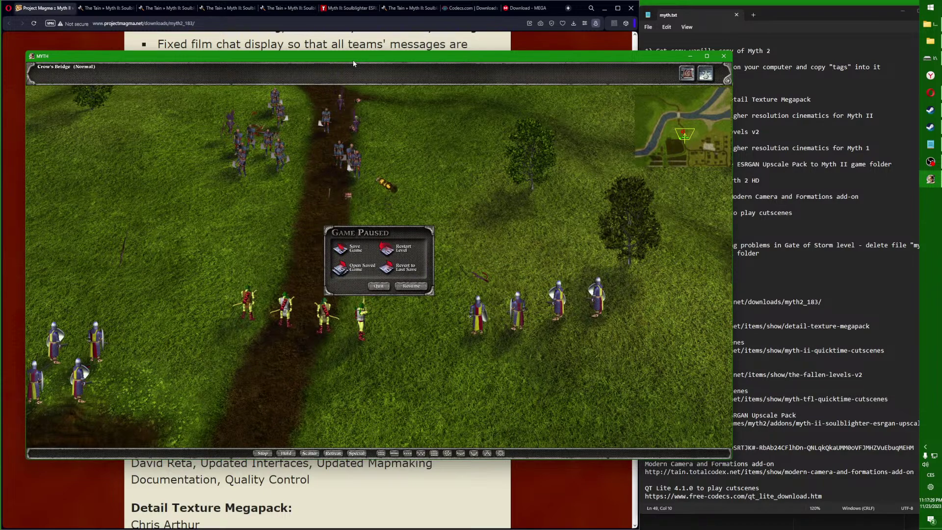
key(Escape)
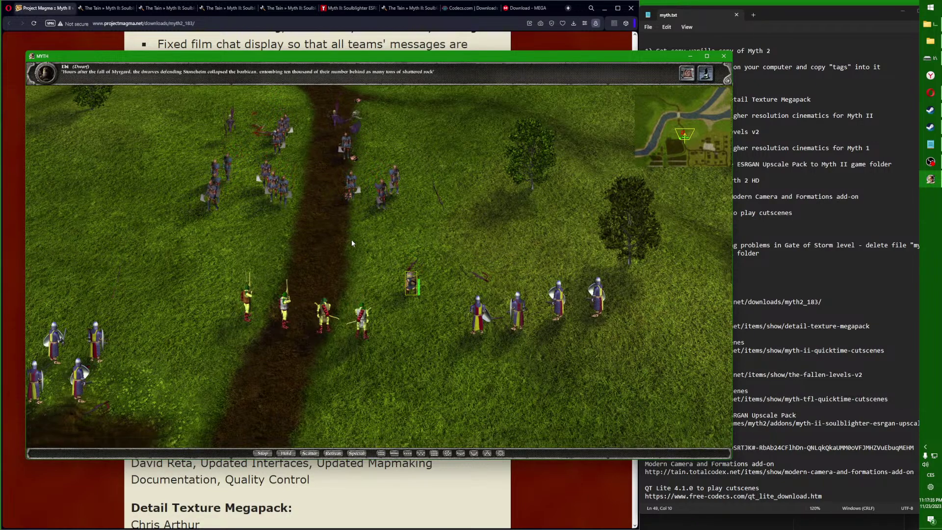
key(ctrl)
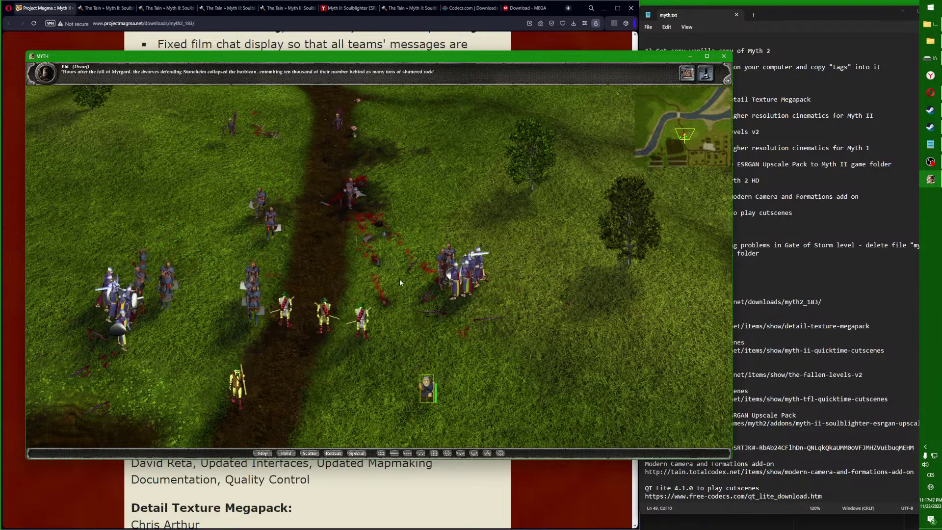
key(Escape)
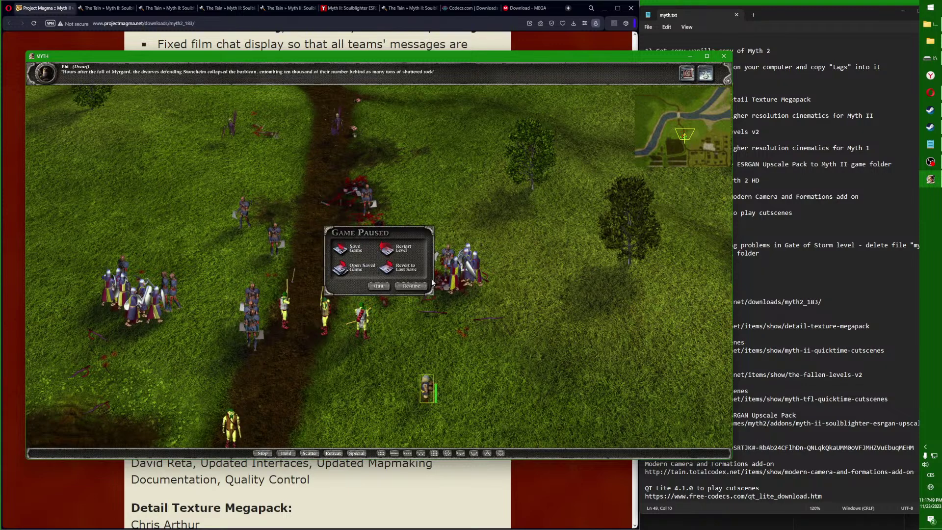
Step: Quit Myth II to the menu and close it, bring up myth.txt, and minimize OBS
click(380, 286)
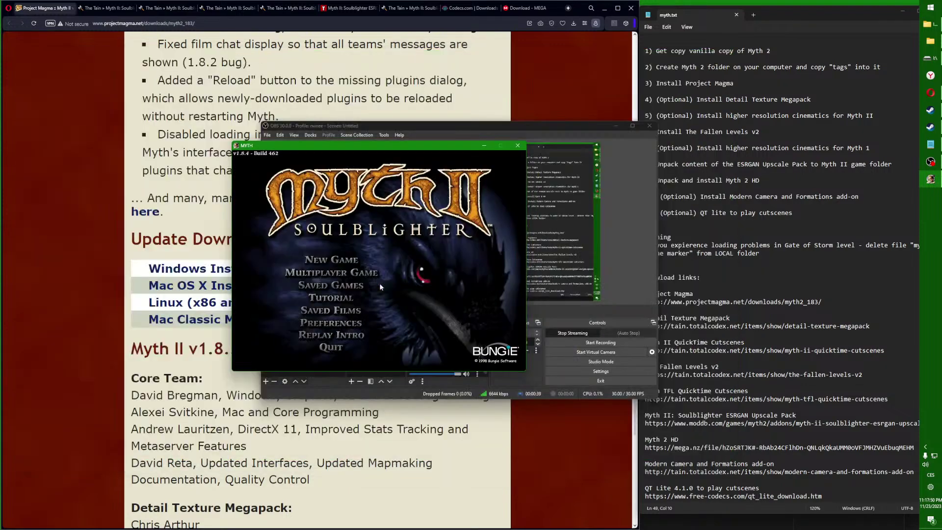
click(517, 147)
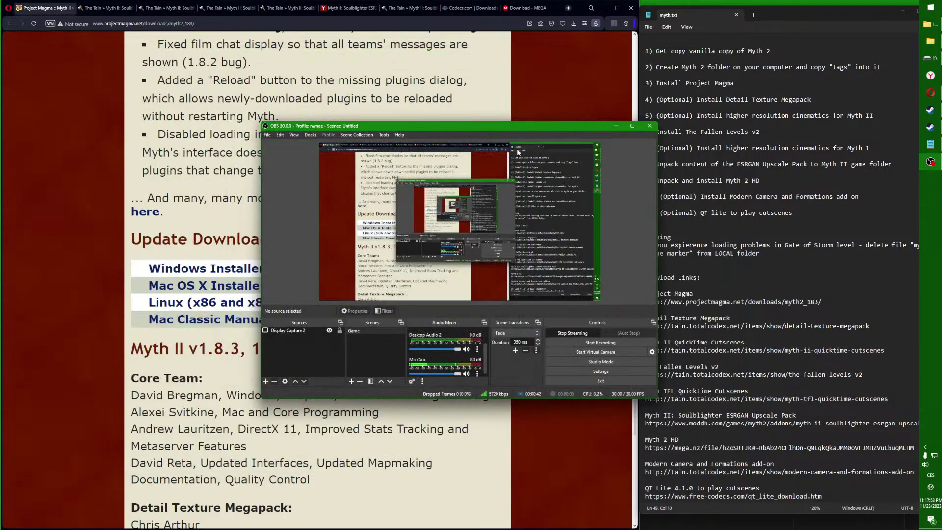
click(713, 84)
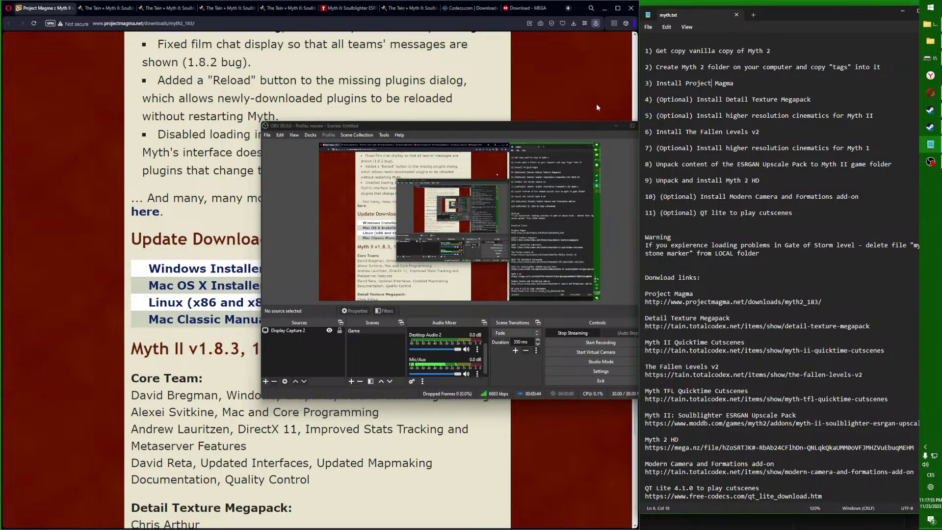
click(619, 124)
click(620, 127)
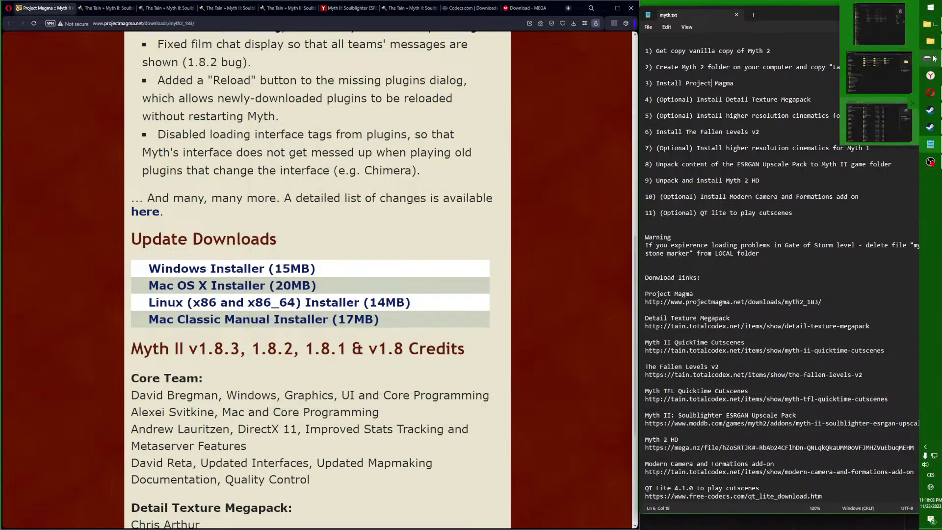
Step: Copy the tags folder from the BD-ROM Drive (J:) Myth2 disc
click(882, 70)
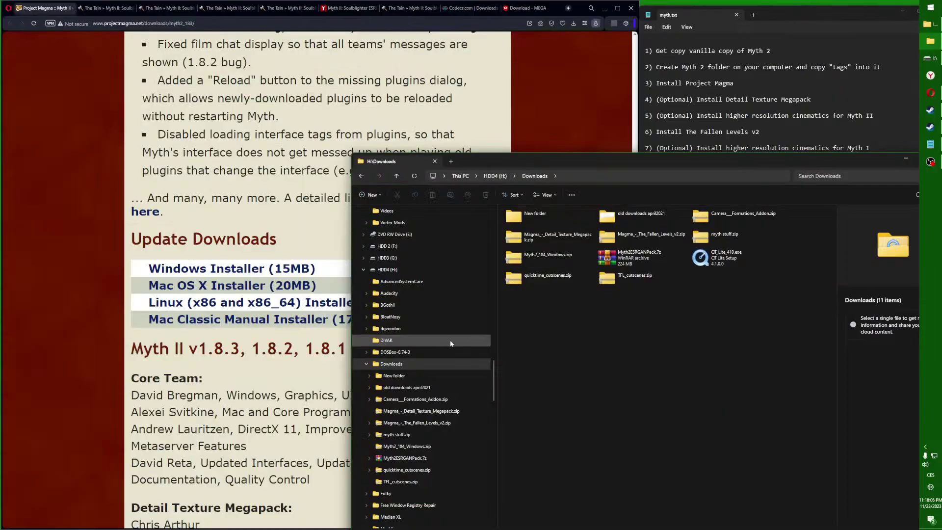
scroll(452, 333, down, 4)
scroll(451, 333, down, 10)
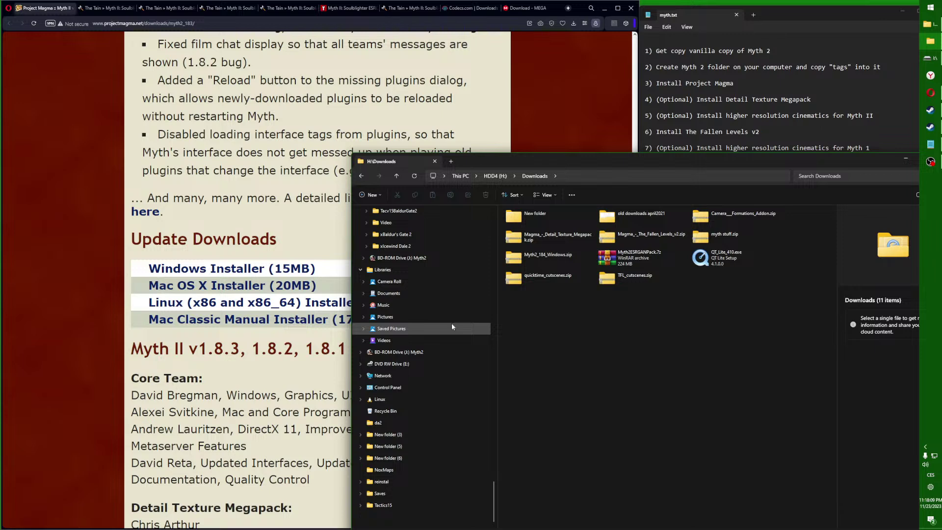
scroll(451, 323, down, 4)
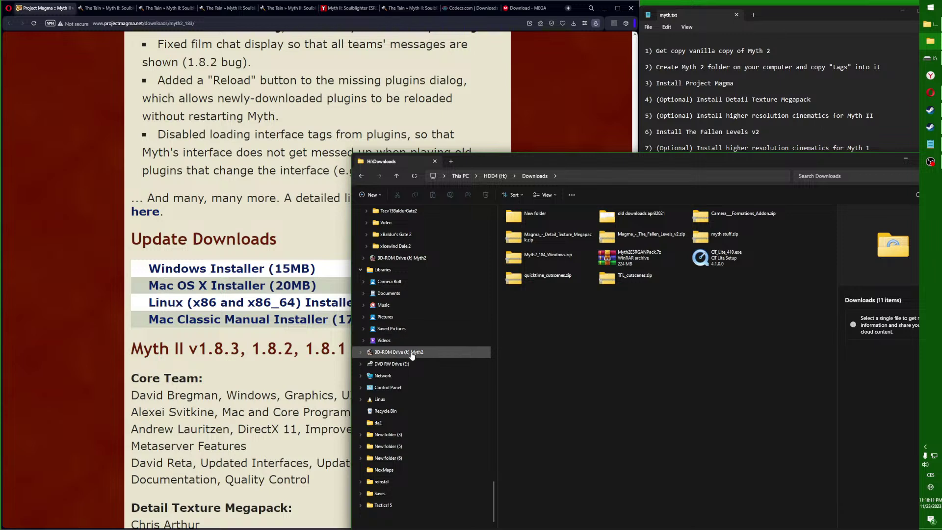
click(421, 353)
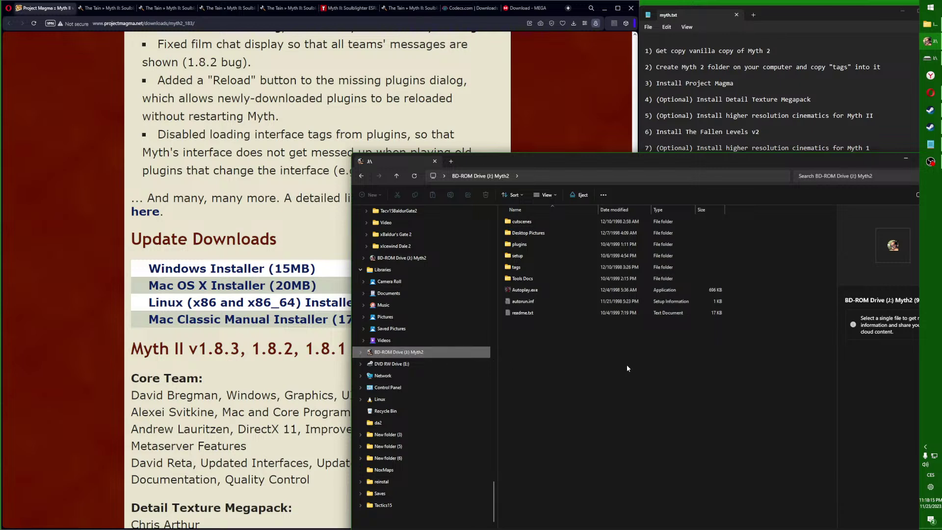
click(541, 269)
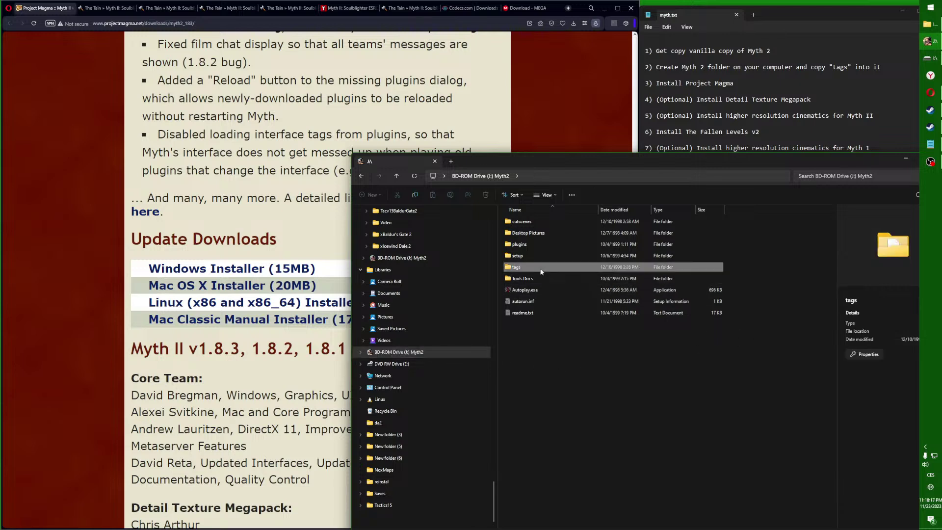
right_click(542, 271)
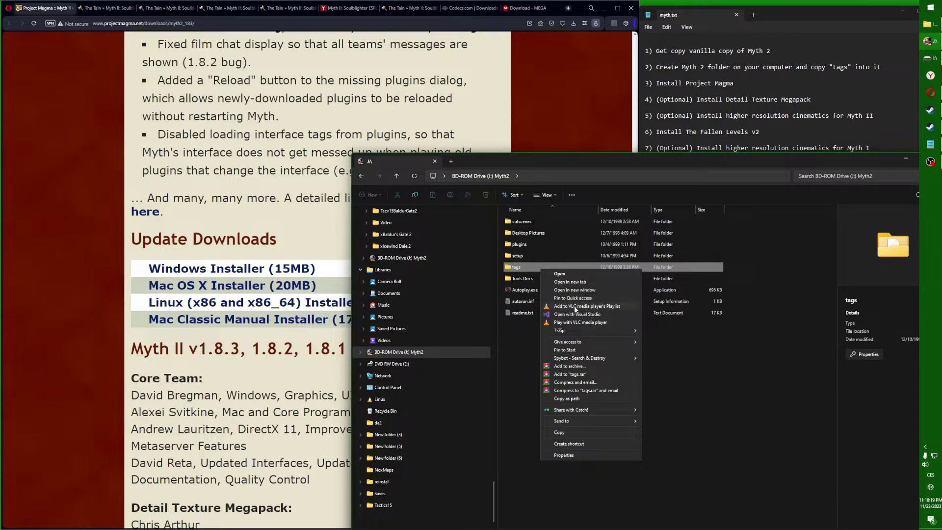
click(572, 435)
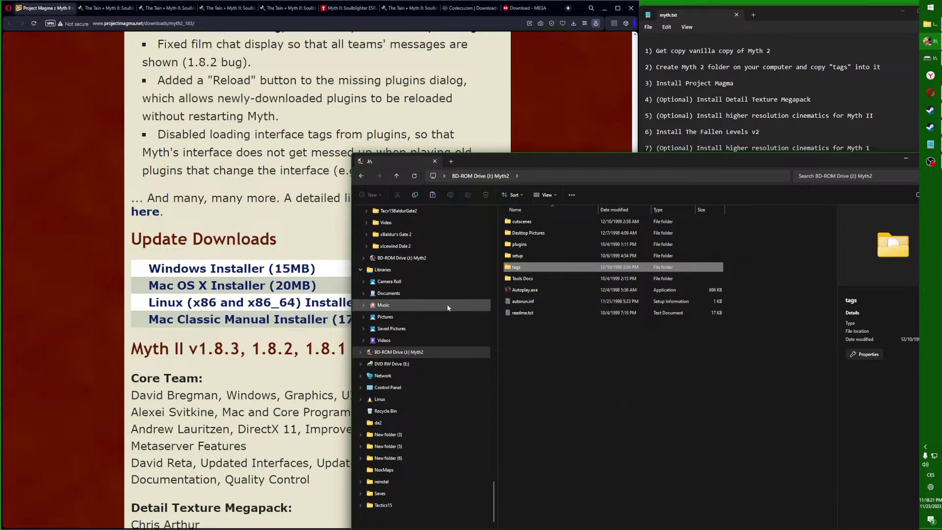
scroll(443, 304, up, 9)
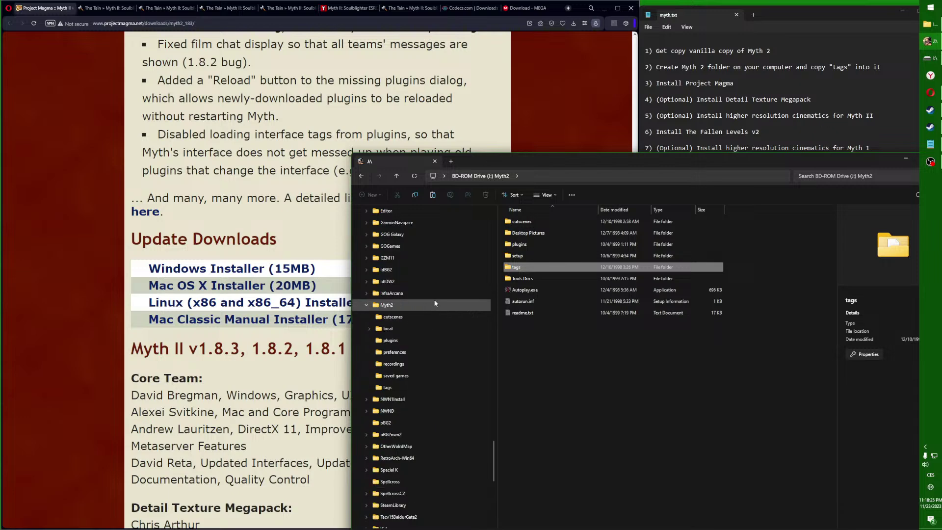
scroll(440, 299, up, 4)
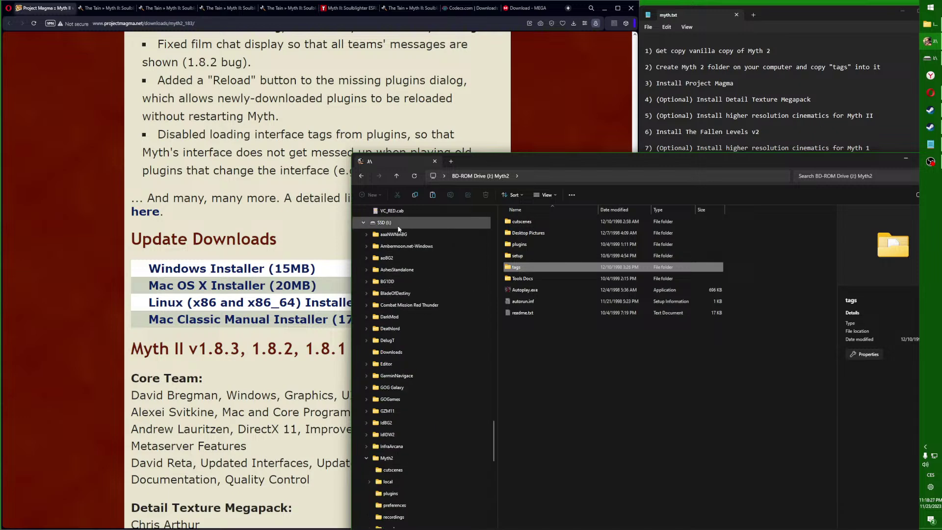
Step: Create a new folder named Myth2Game on the SSD (I:) drive
click(384, 222)
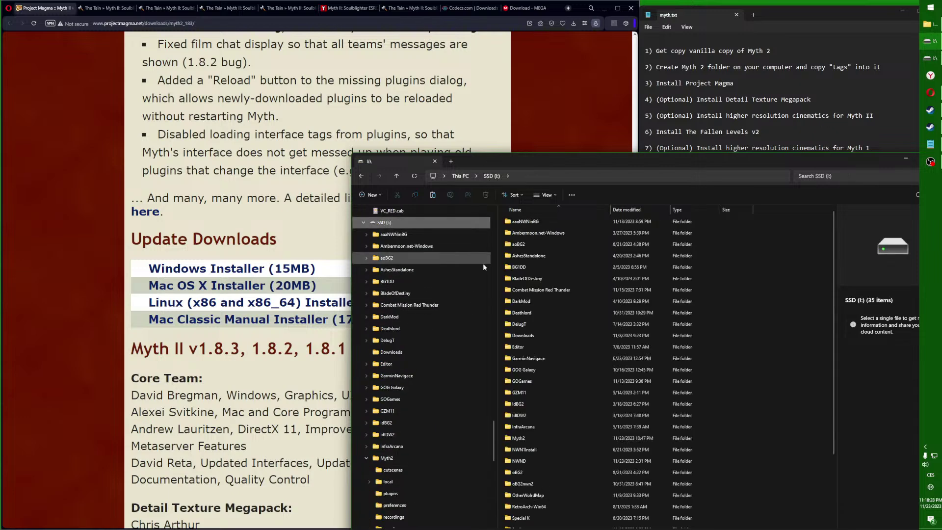
right_click(779, 340)
mouse_move(800, 431)
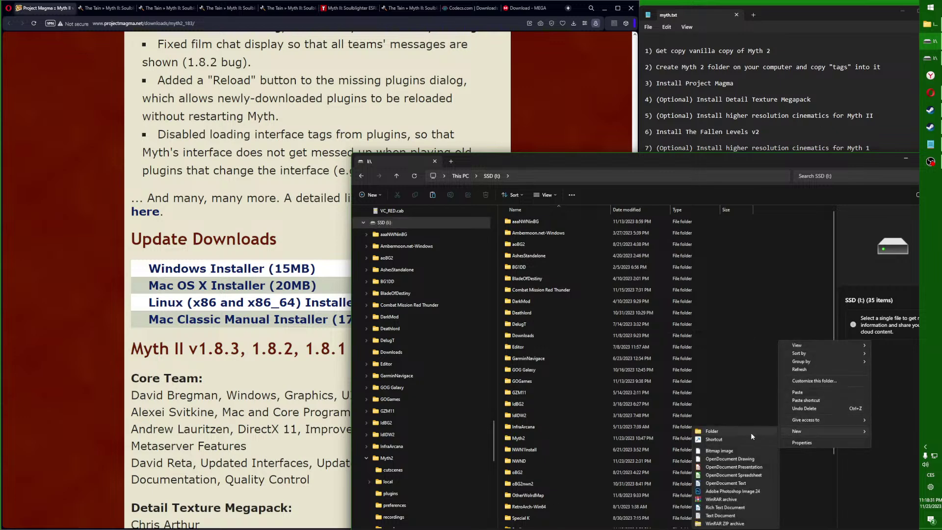
click(750, 431)
text(M)
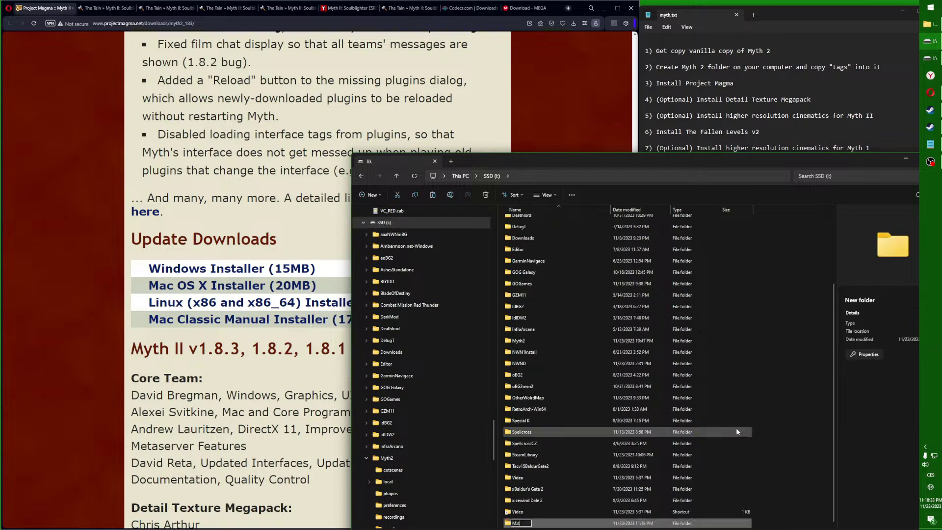
text(yth2Game)
key(Return)
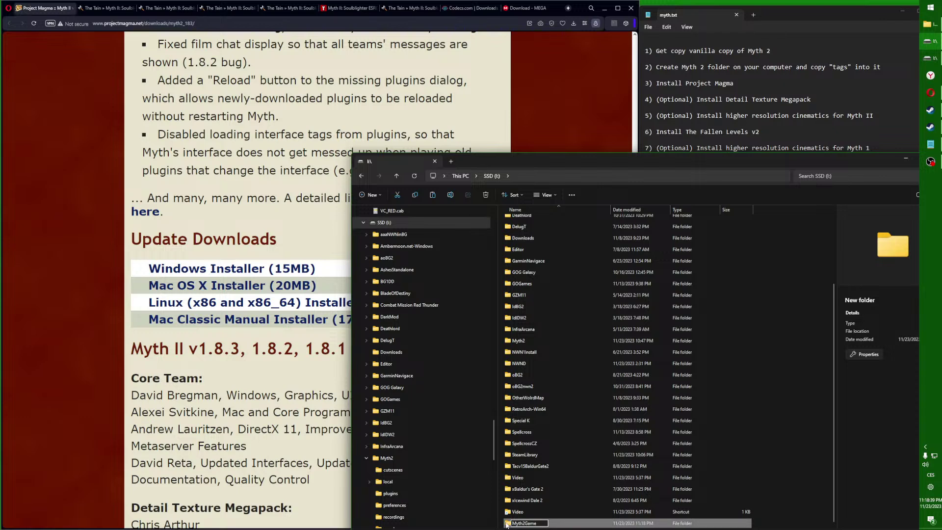
Step: Paste the tags folder into Myth2Game and return to the myth.txt notes
double_click(520, 523)
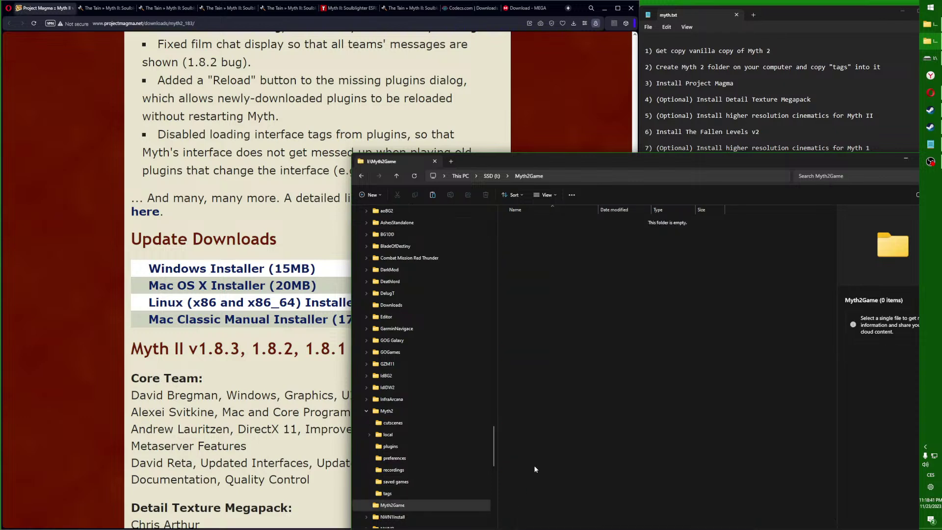
right_click(521, 253)
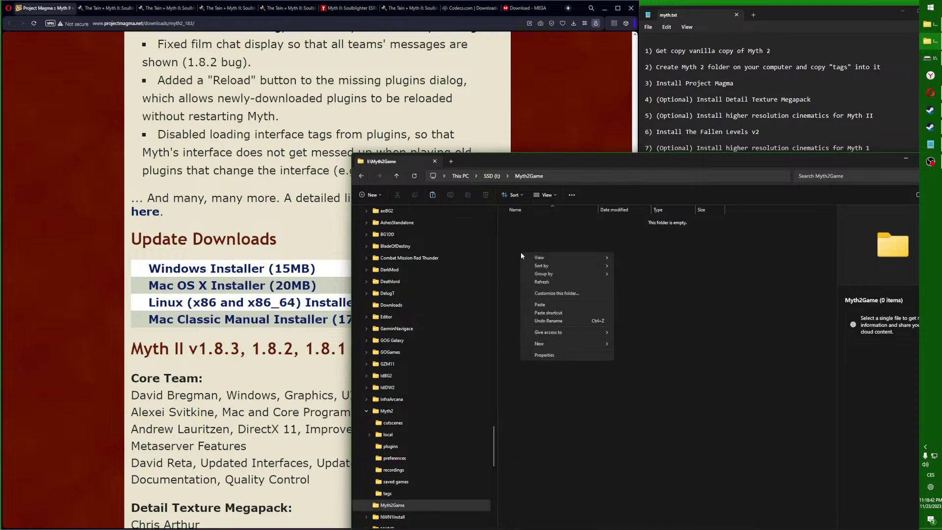
click(549, 313)
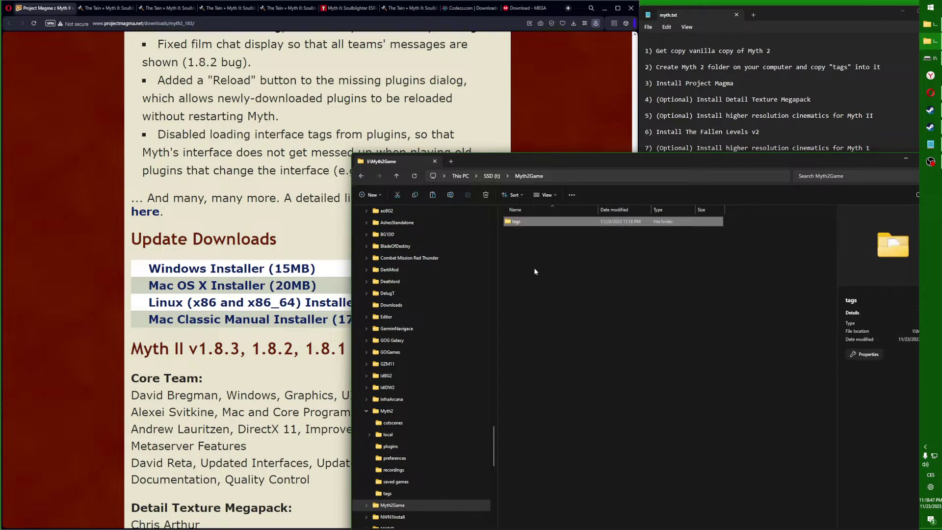
click(767, 17)
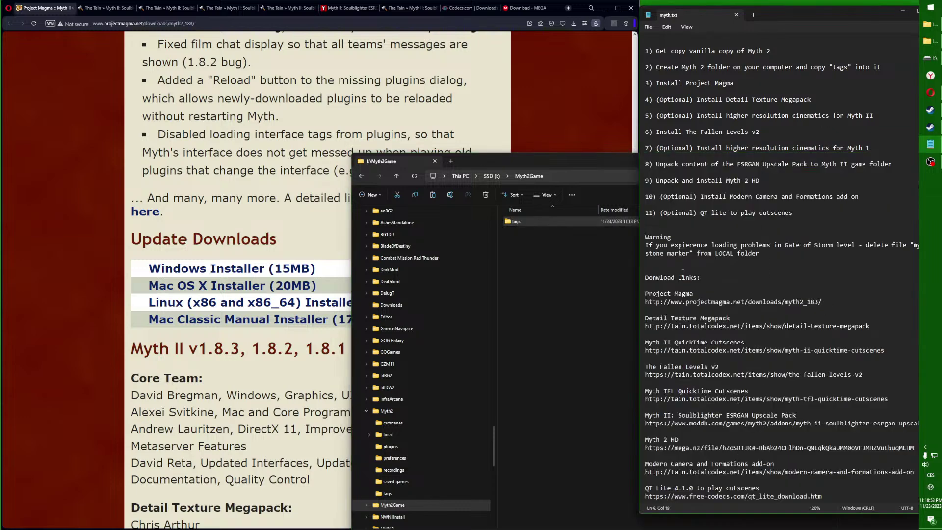
Step: Review the Project Magma page and the Detail Texture Megapack page
click(109, 248)
scroll(116, 220, up, 10)
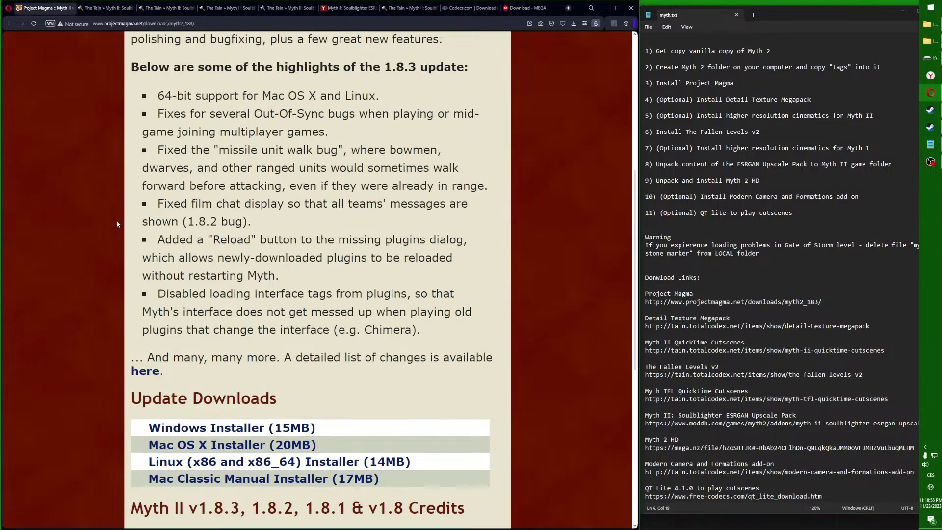
scroll(232, 239, down, 8)
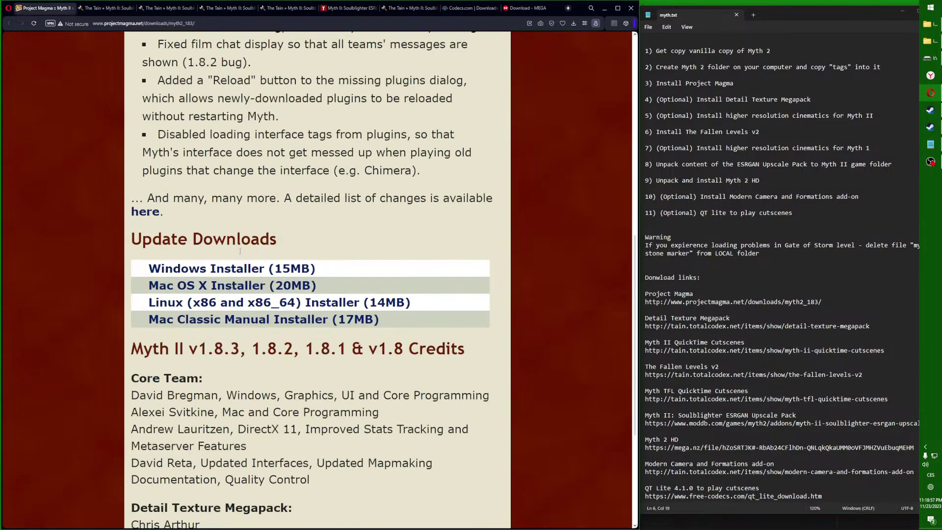
scroll(244, 301, up, 9)
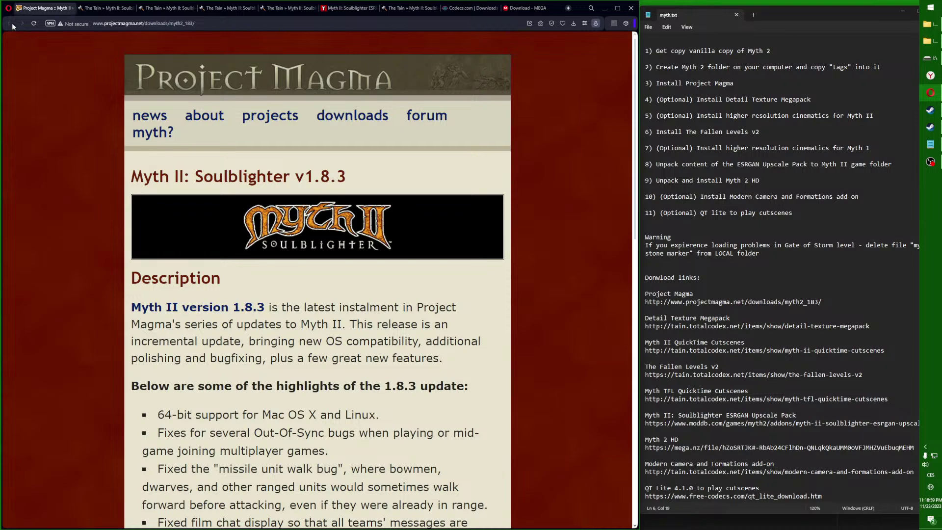
click(104, 8)
click(39, 8)
scroll(203, 265, down, 9)
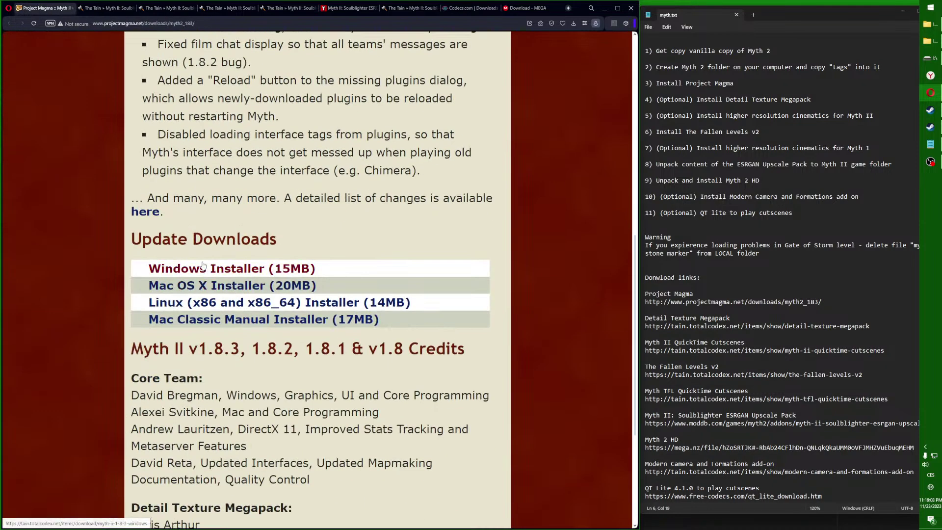
Step: Look over the Fallen Levels v2, cutscenes, ESRGAN, camera add-on, QT Lite and MEGA pages
click(227, 9)
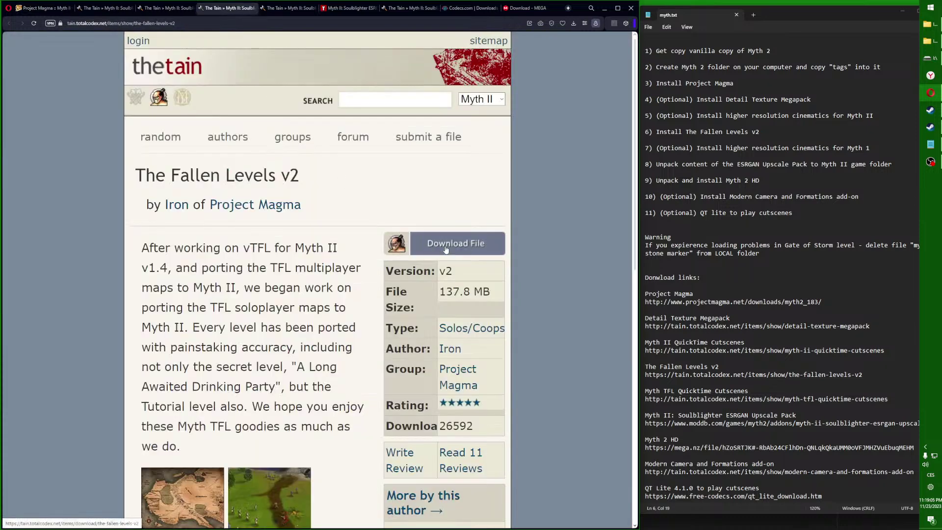
click(289, 8)
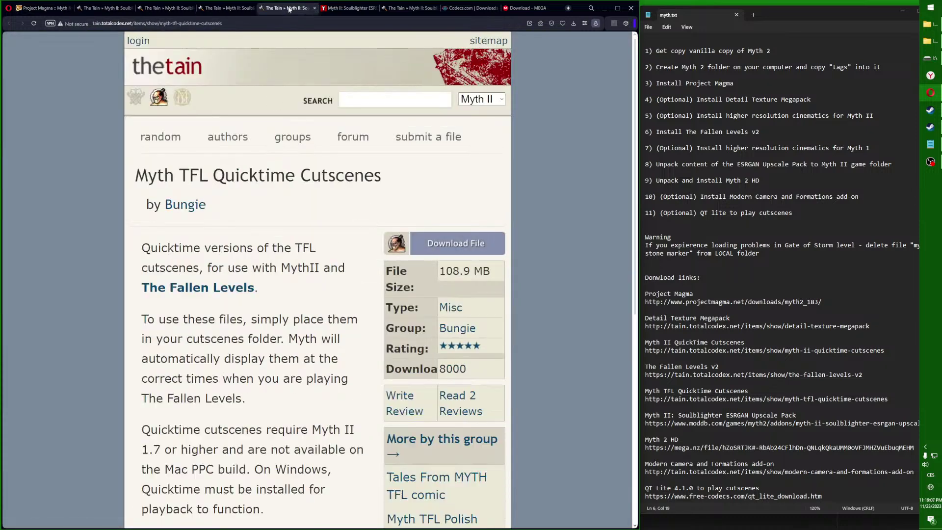
click(351, 9)
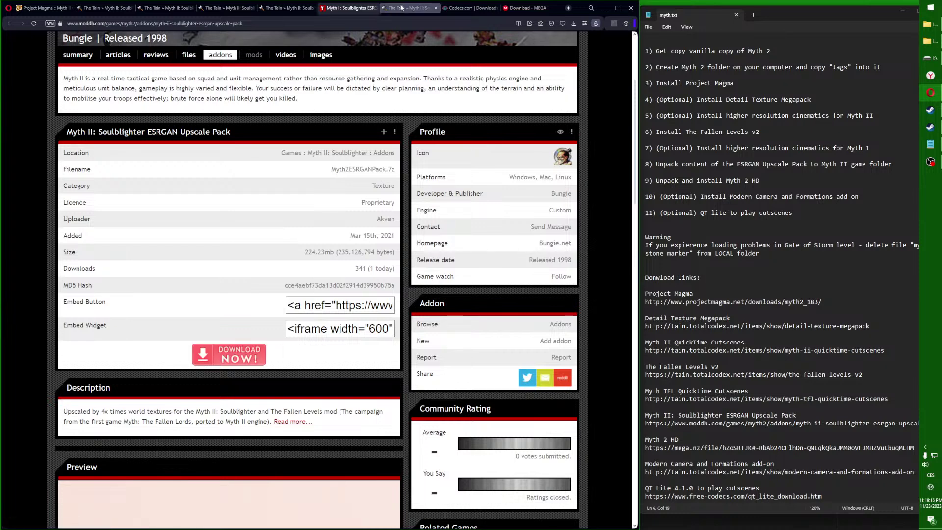
click(401, 8)
click(459, 8)
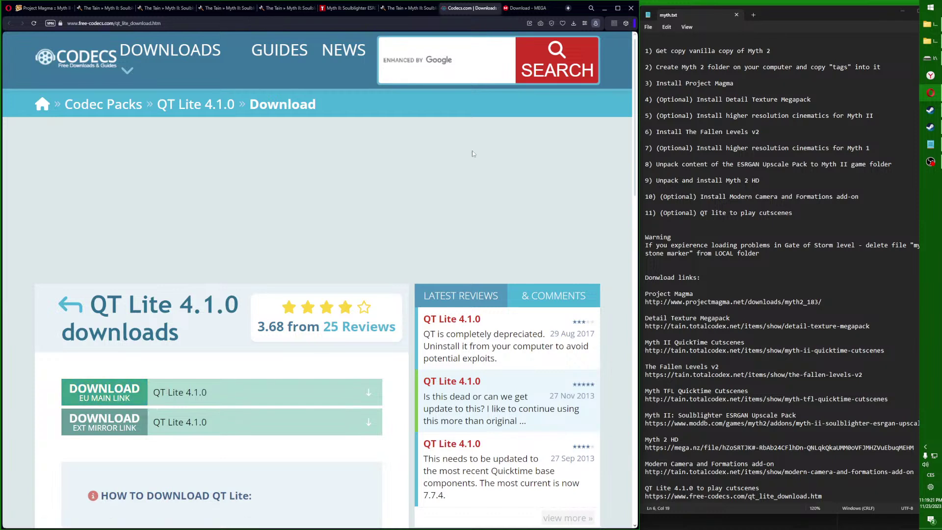
click(511, 9)
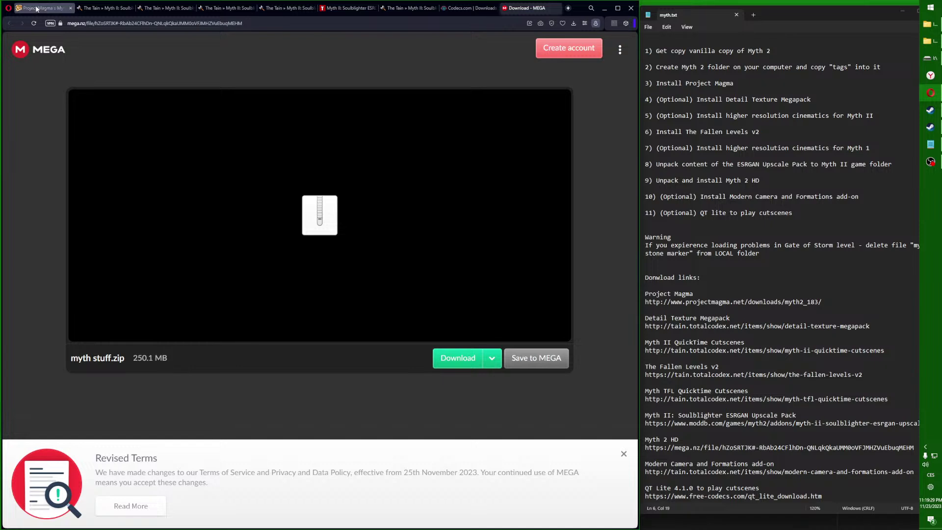
mouse_move(930, 47)
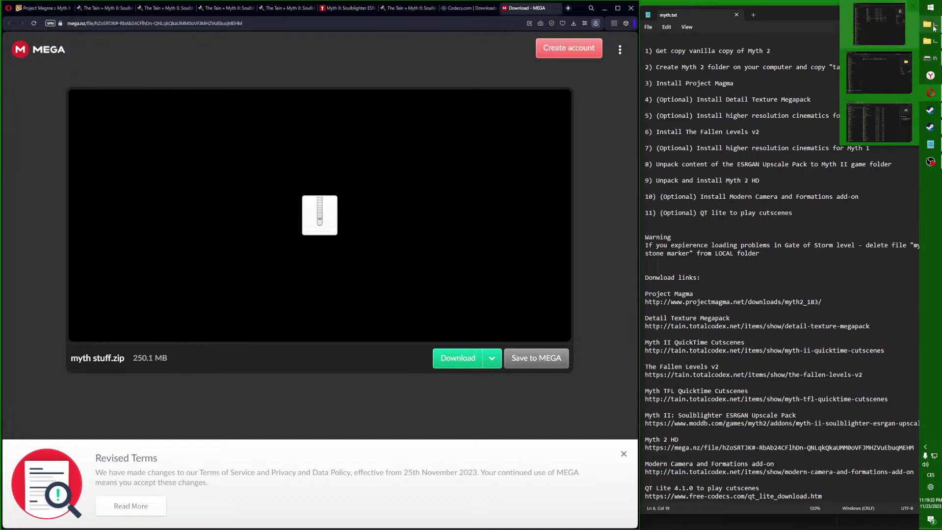
Step: Show H:\Downloads with its 11 mod archives and move the window to the left
click(888, 18)
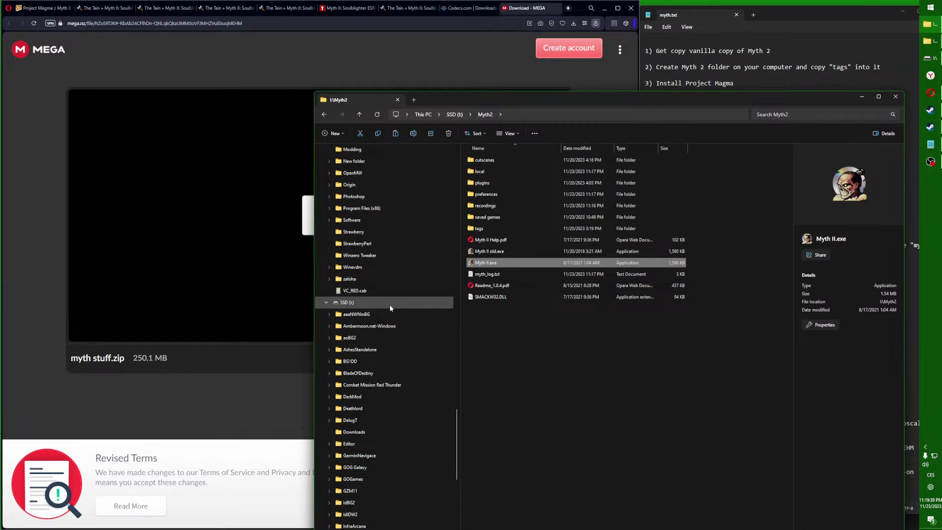
scroll(392, 302, up, 9)
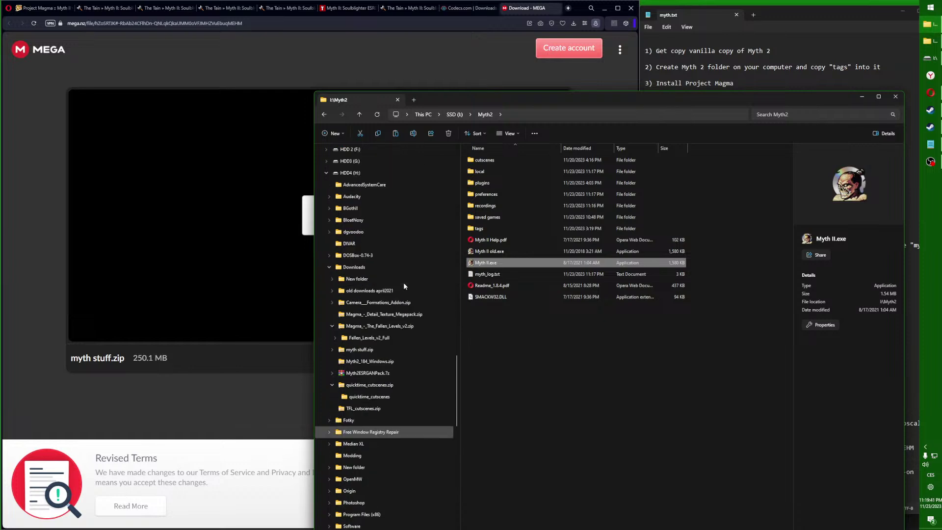
click(381, 266)
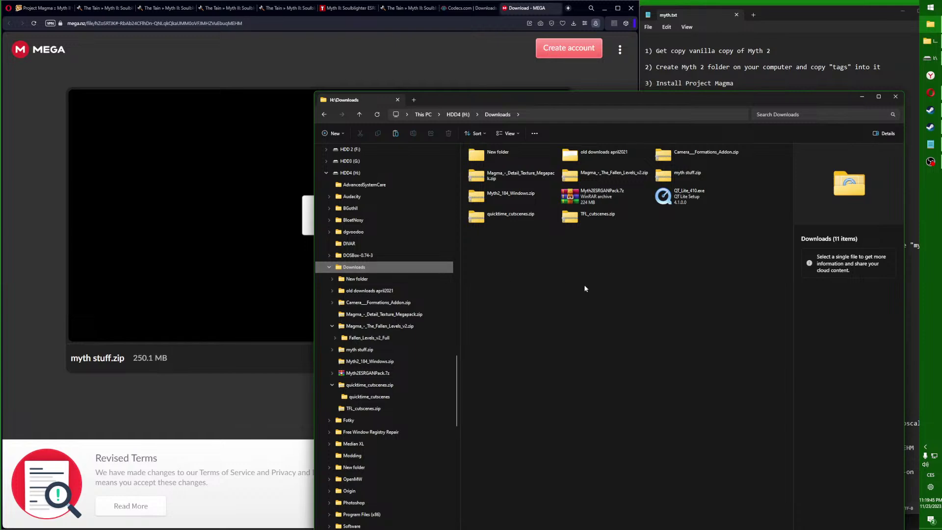
drag(646, 98, 369, 74)
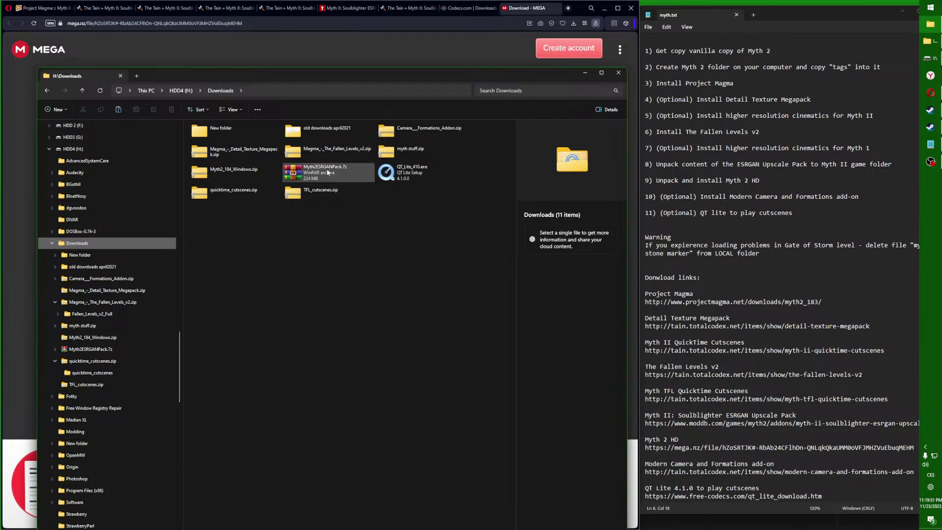
Step: Launch Myth2_184.exe from Myth2_184_Windows.zip and advance past the welcome and components pages
double_click(211, 172)
double_click(214, 137)
click(506, 328)
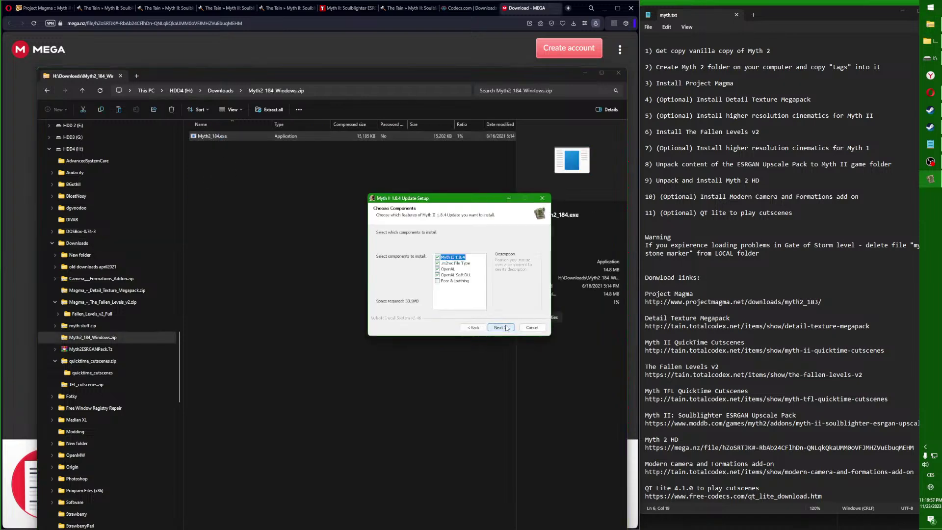
click(507, 328)
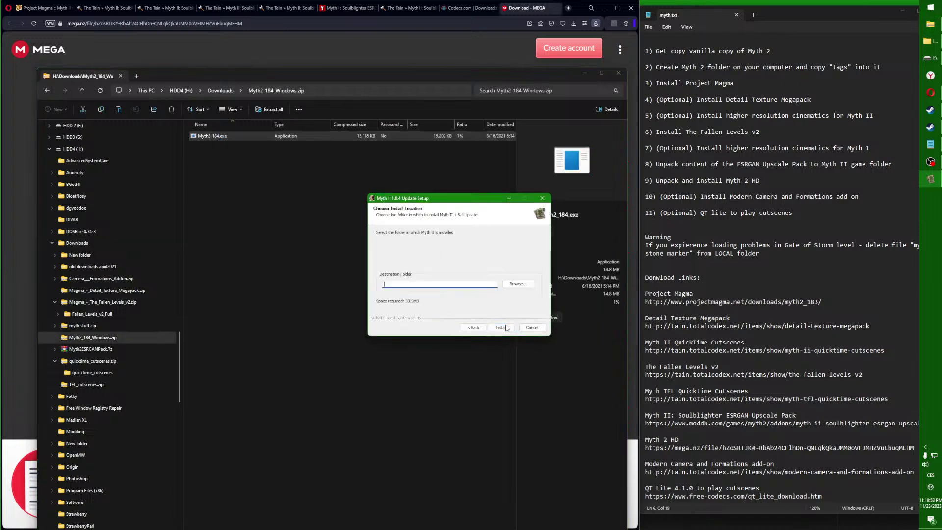
Step: Set the install folder to I:\Myth2Game and install the 1.8.4 update
click(517, 284)
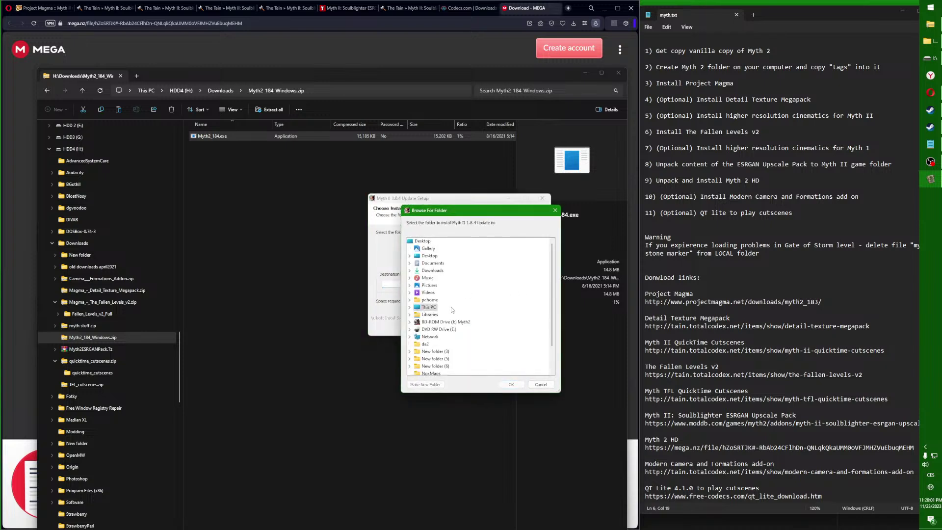
scroll(478, 306, down, 1)
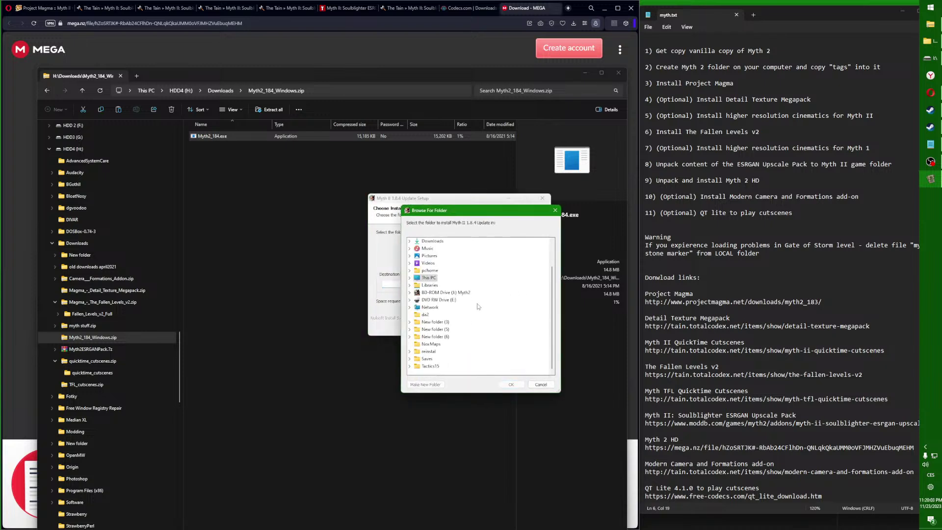
scroll(458, 307, up, 1)
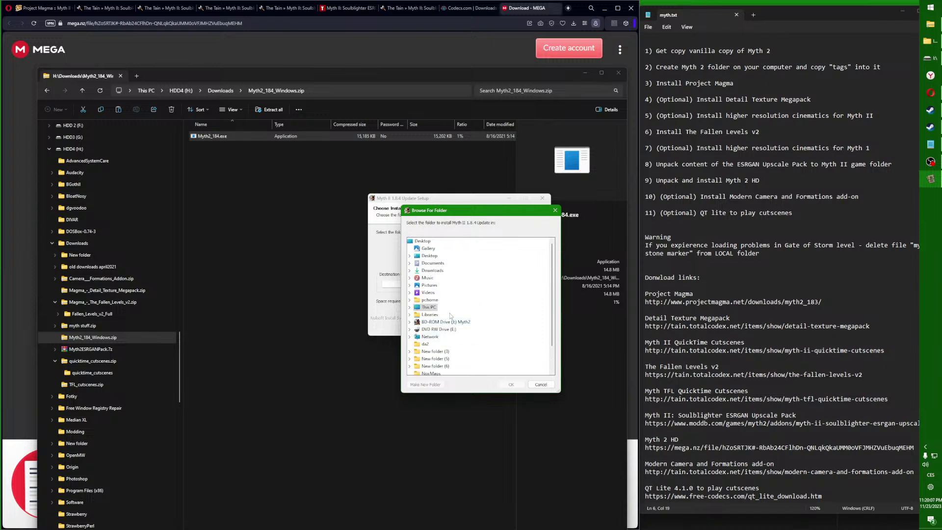
double_click(435, 308)
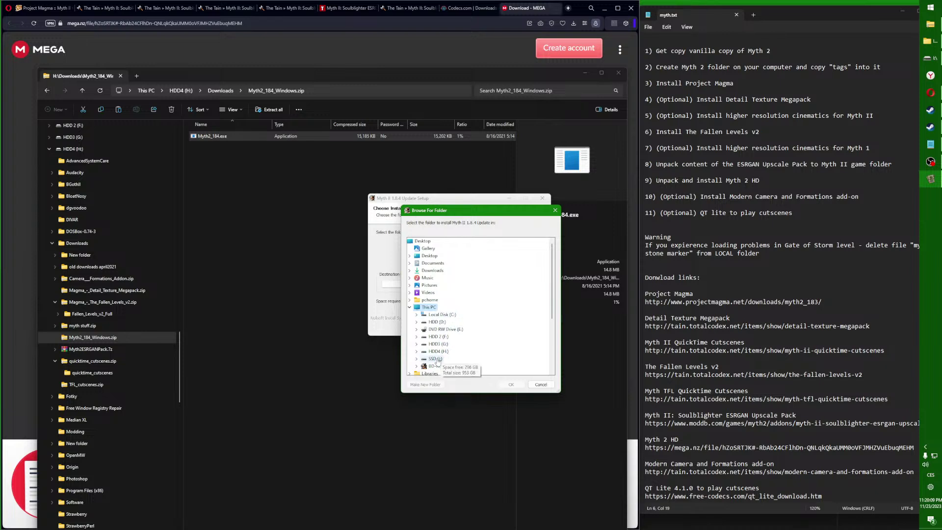
double_click(471, 315)
scroll(481, 316, down, 4)
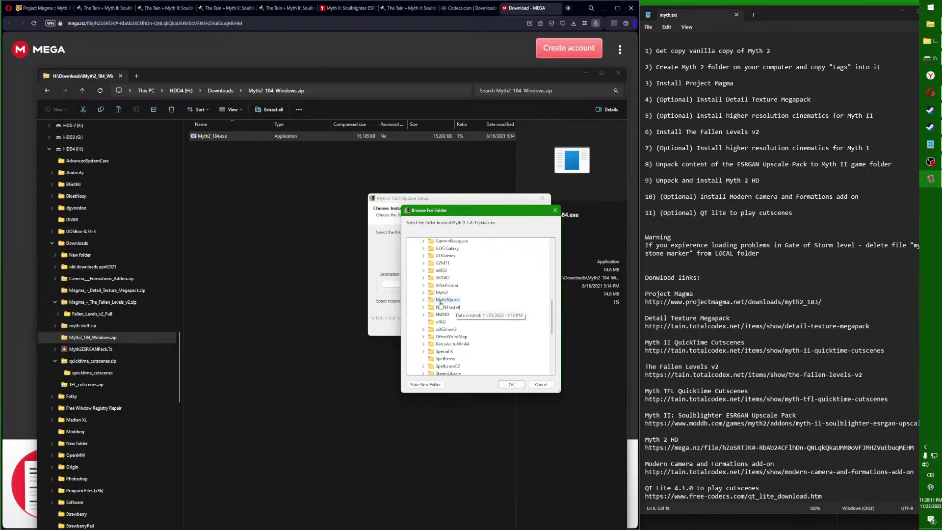
scroll(440, 303, up, 3)
double_click(446, 366)
click(506, 386)
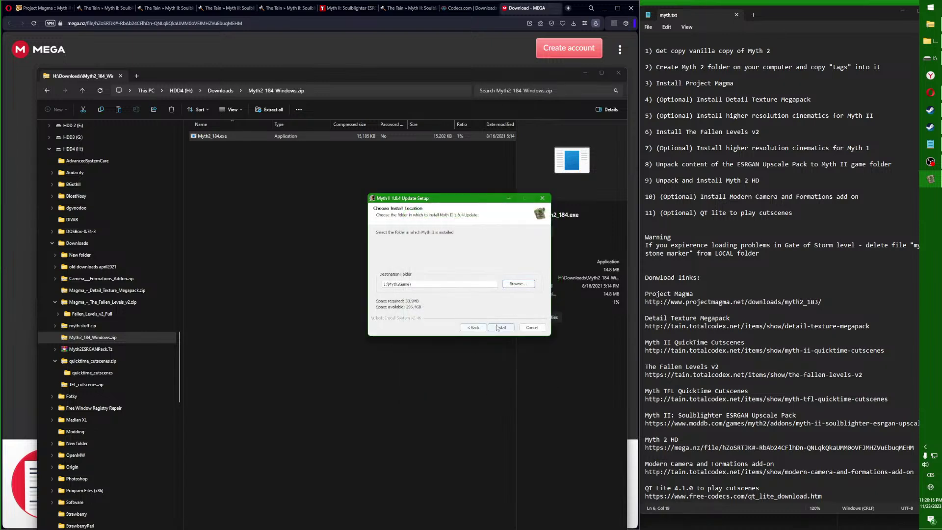
click(498, 328)
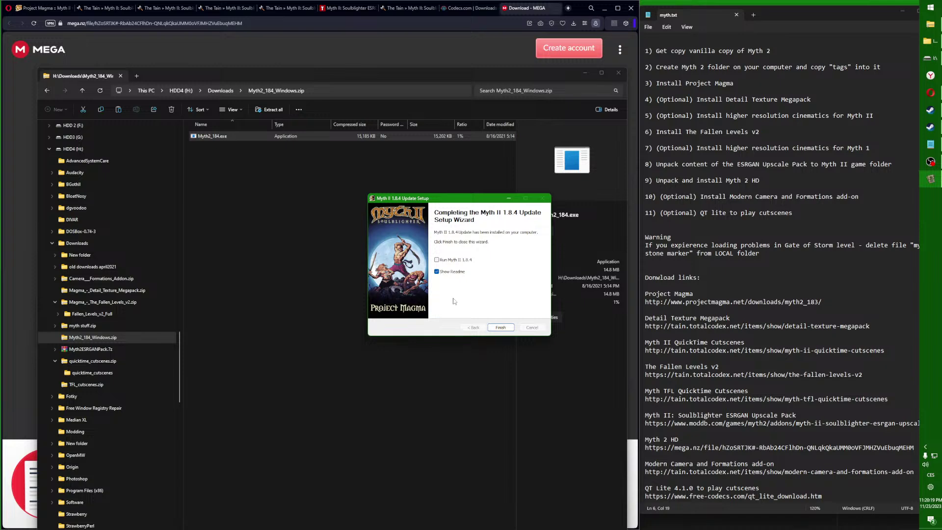
Step: Finish the setup wizard, close the readme PDF, and return to the Downloads Explorer window
click(500, 328)
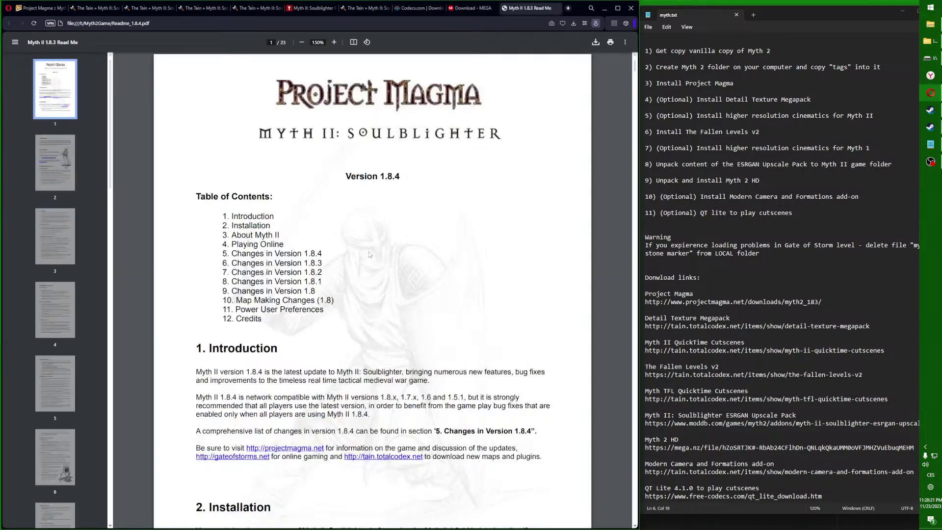
click(560, 8)
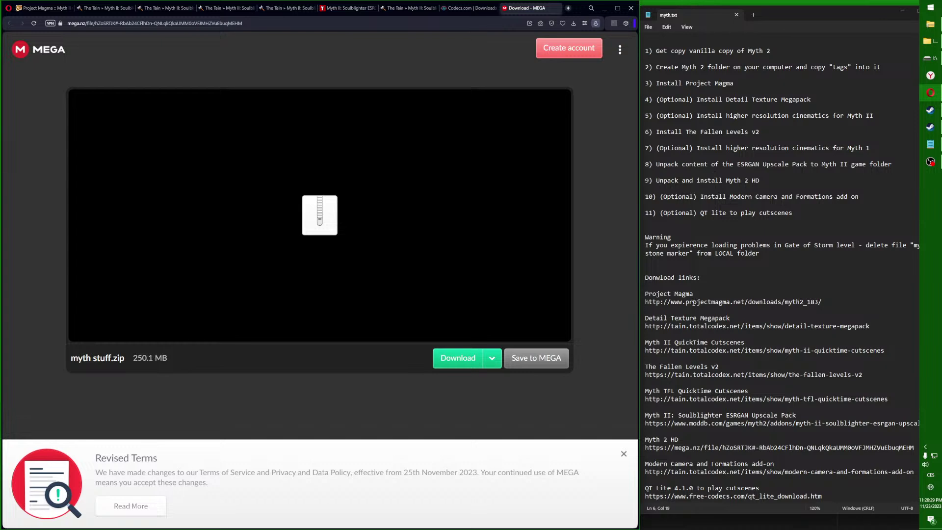
mouse_move(931, 23)
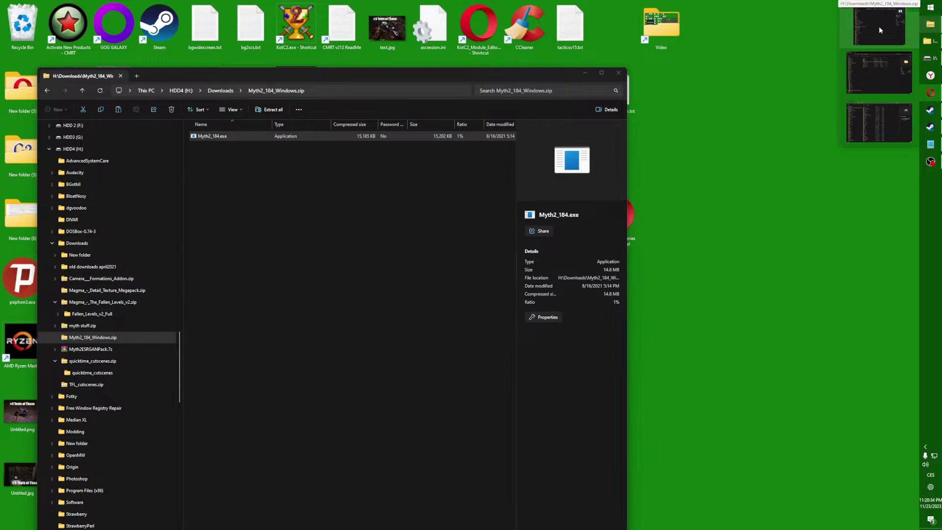
mouse_move(864, 60)
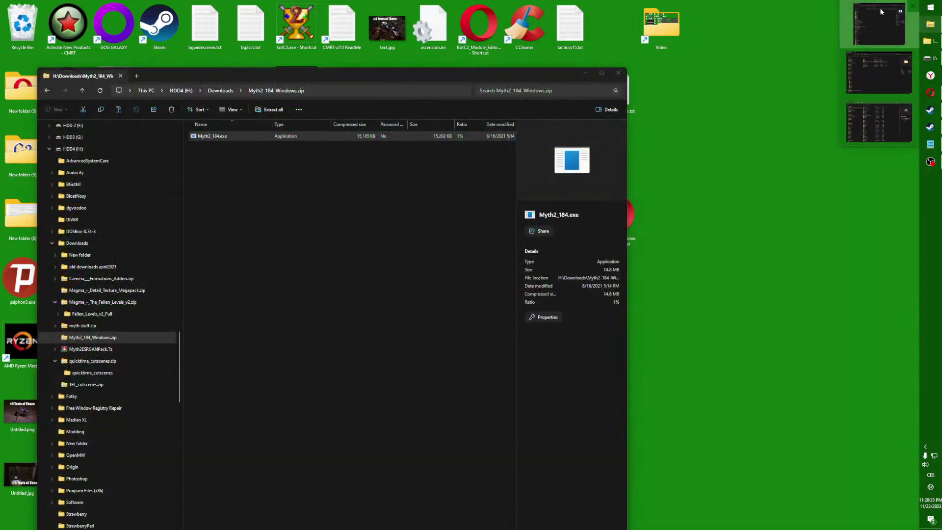
click(879, 24)
Step: Copy the Magma - Detail Texture Megapack file from its archive in Downloads
click(82, 92)
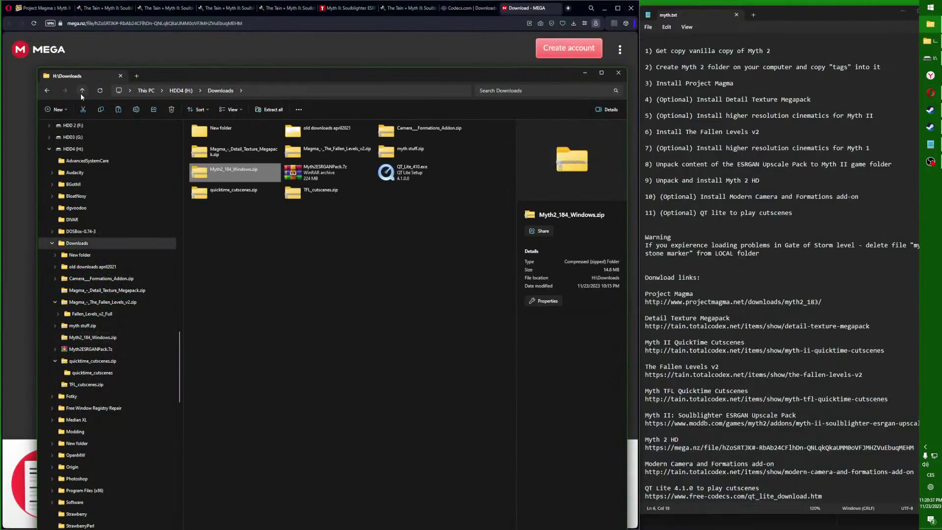
double_click(239, 153)
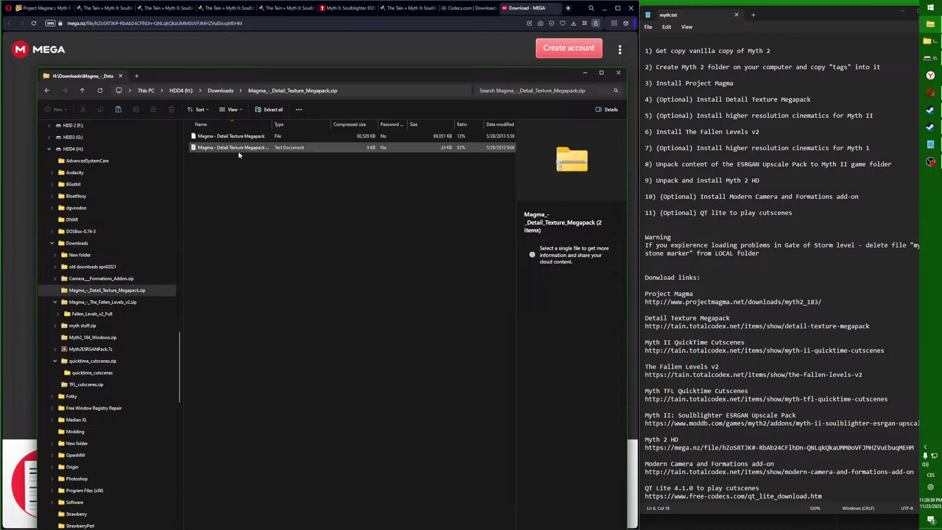
click(233, 139)
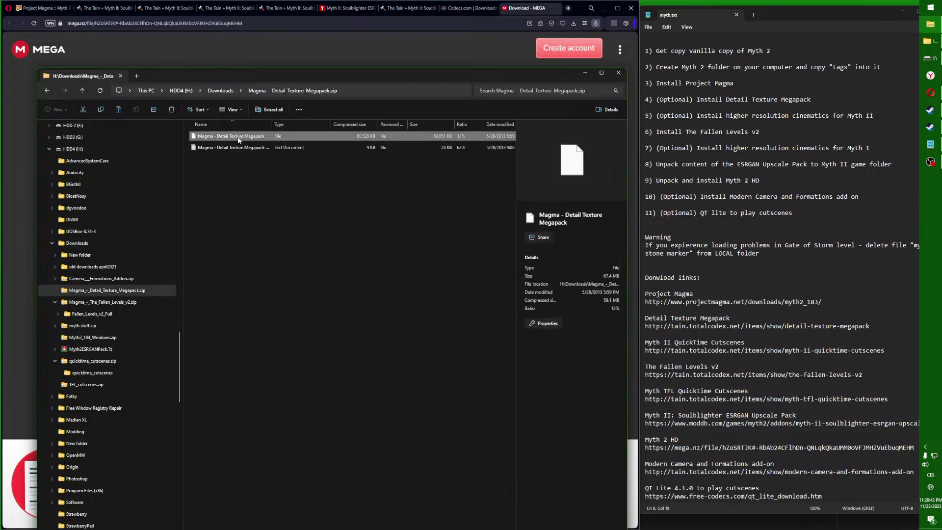
right_click(238, 139)
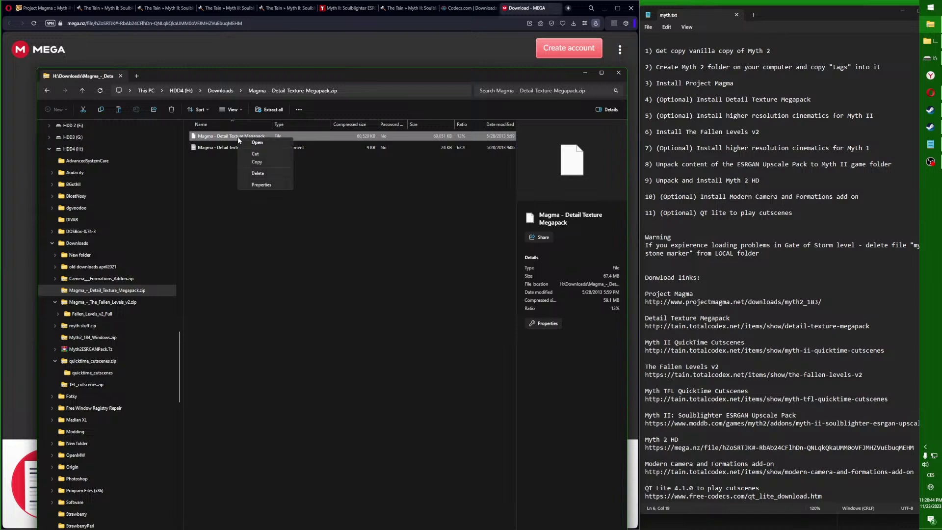
click(248, 162)
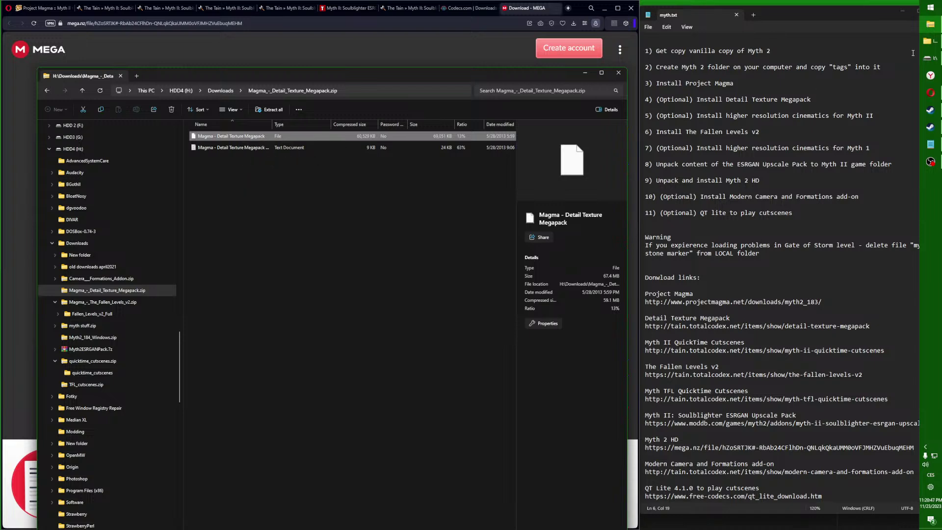
Step: Paste the megapack file into I:\Myth2Game\plugins
mouse_move(936, 44)
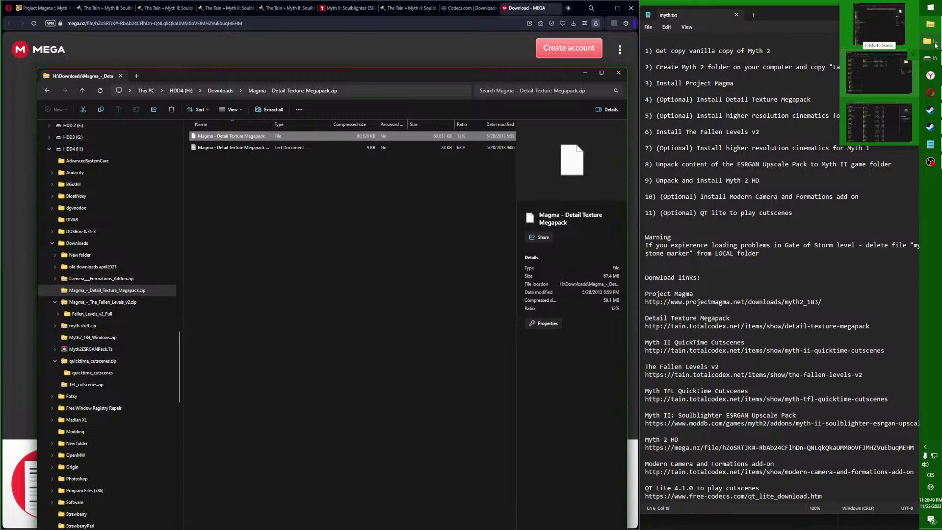
click(882, 106)
click(881, 106)
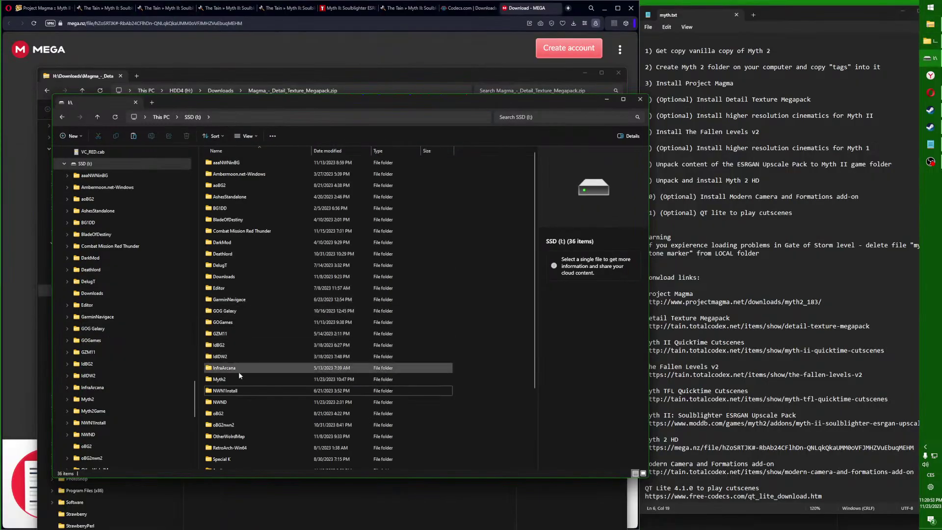
click(91, 163)
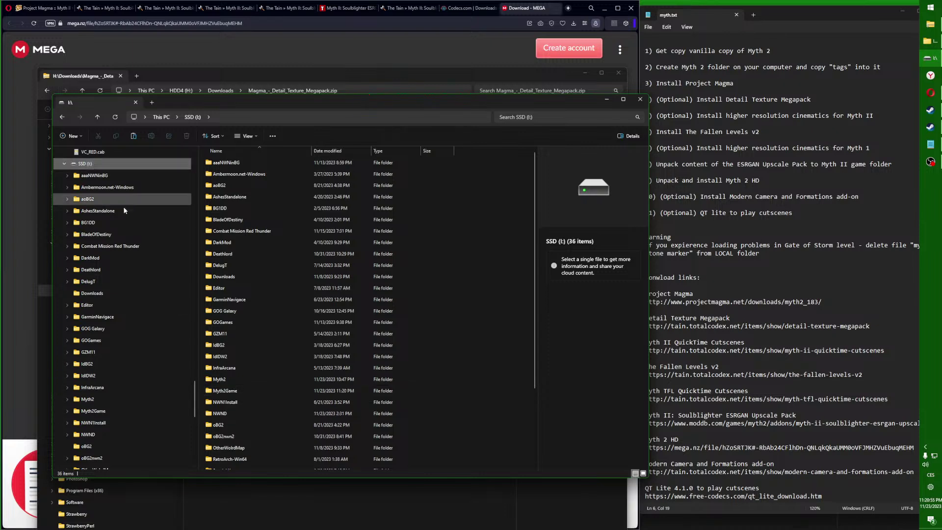
double_click(230, 393)
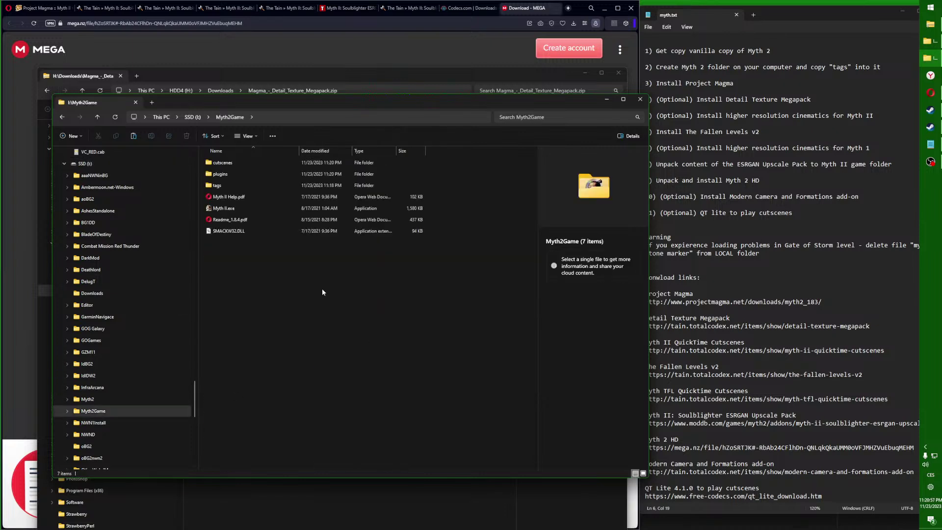
double_click(221, 175)
right_click(234, 303)
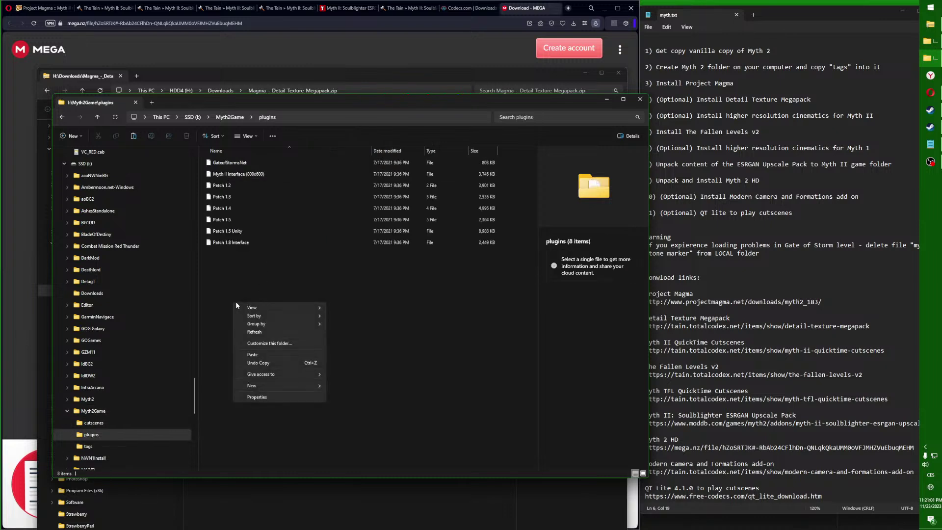
click(253, 355)
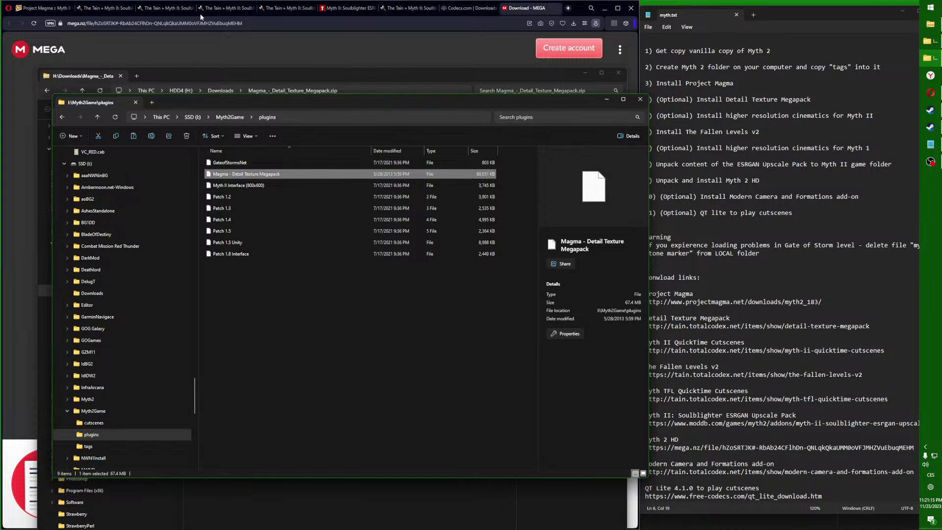
Step: Copy all ten .mov files from quicktime_cutscenes.zip's quicktime_cutscenes folder
click(174, 75)
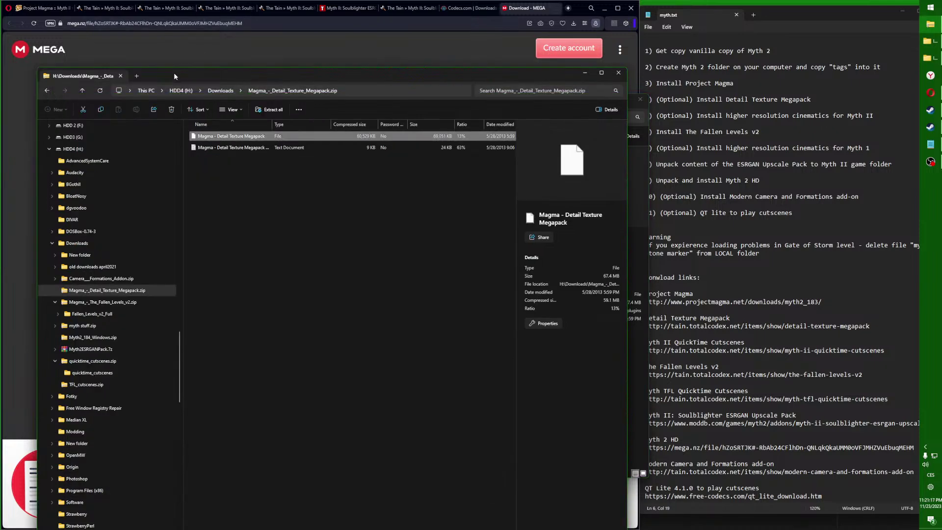
click(83, 91)
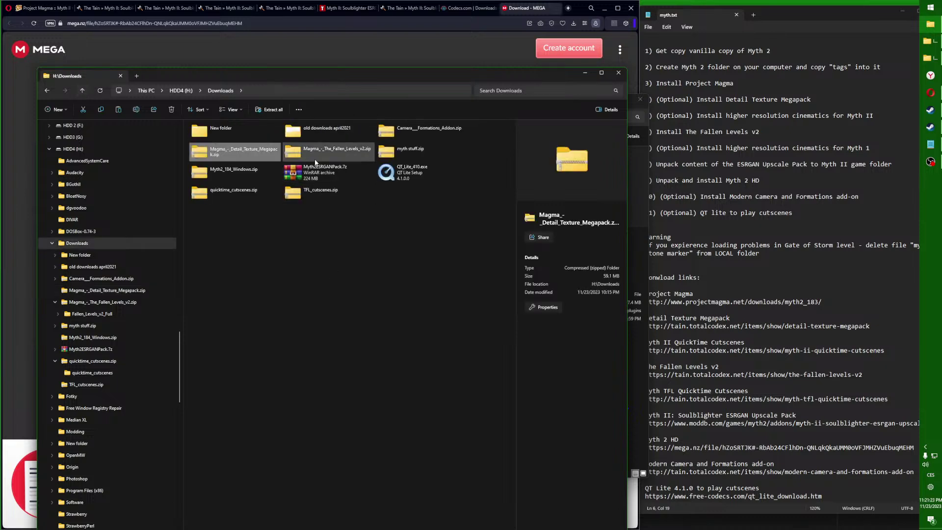
double_click(223, 195)
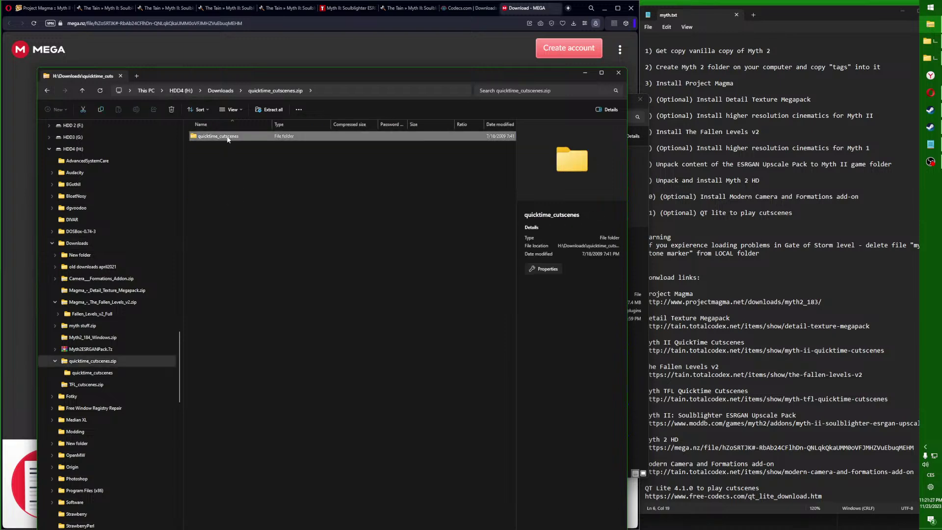
double_click(225, 137)
click(217, 238)
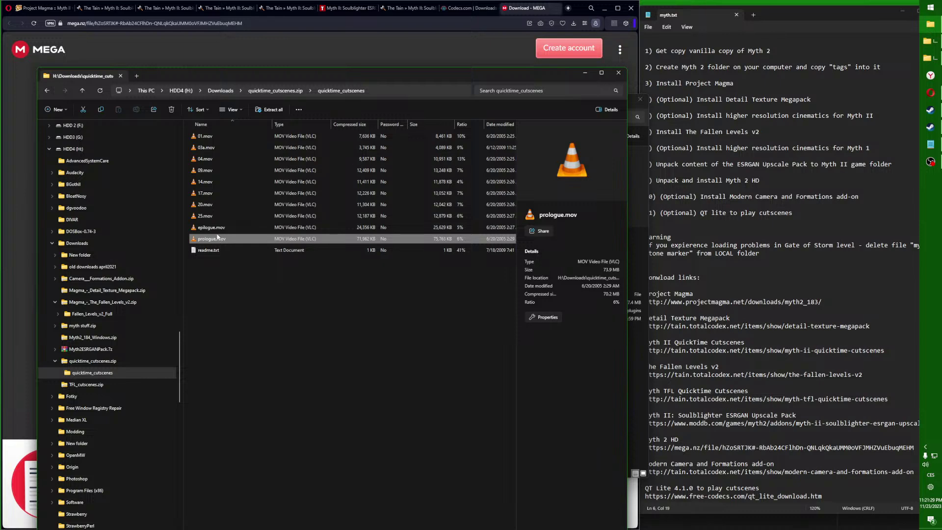
shift+click(214, 138)
right_click(215, 140)
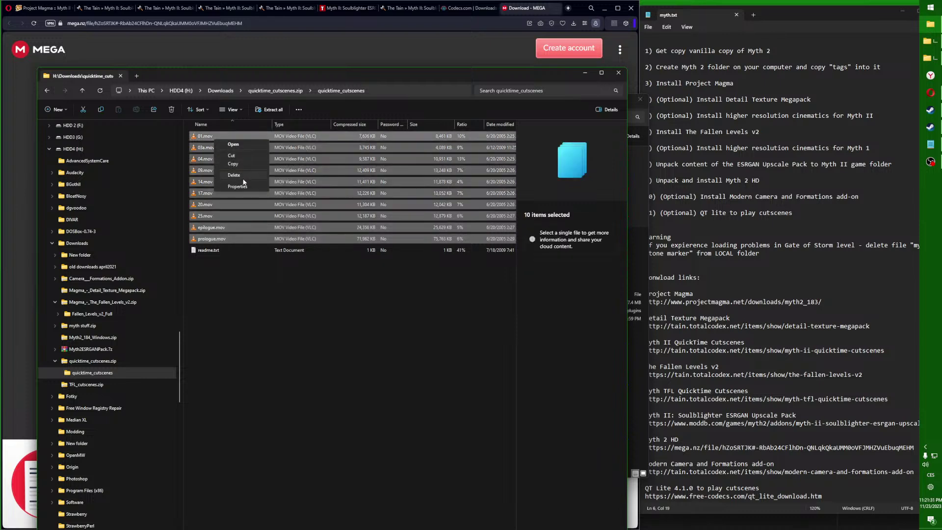
click(240, 163)
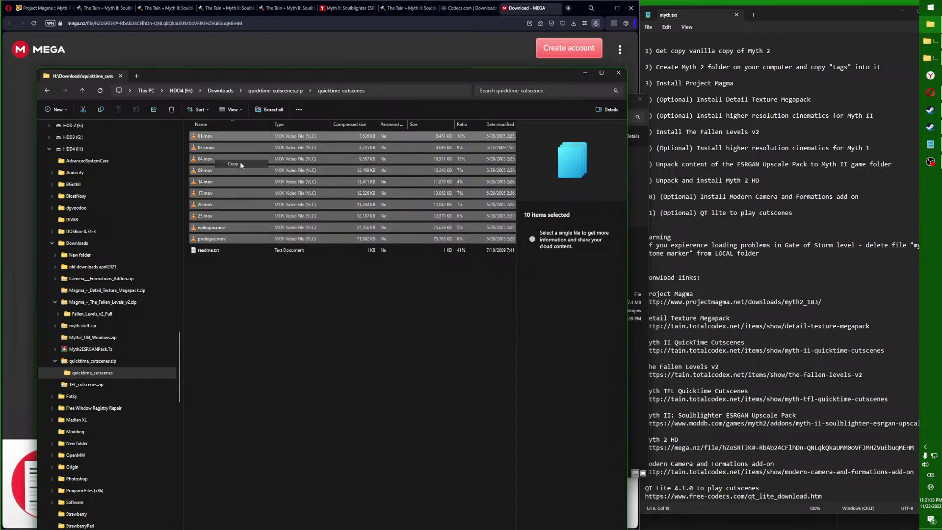
Step: Paste the ten movies into I:\Myth2Game\cutscenes
click(634, 268)
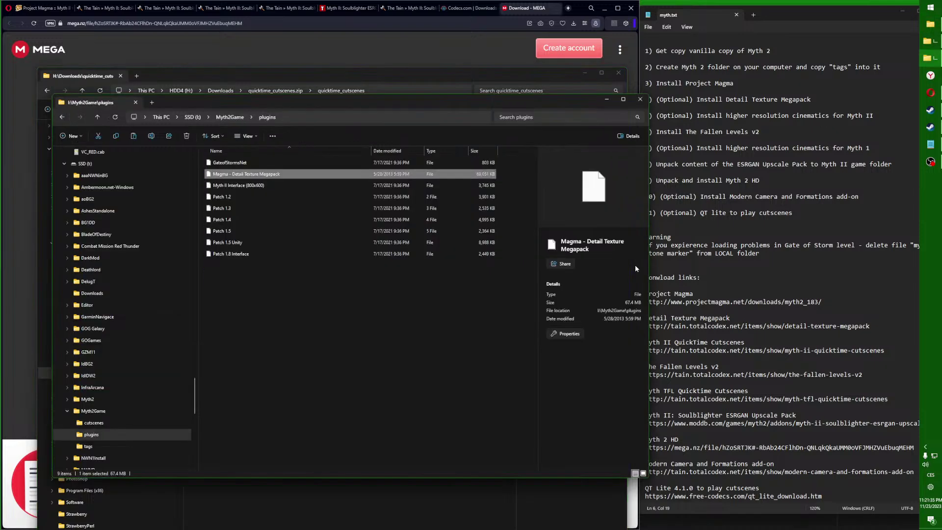
click(97, 118)
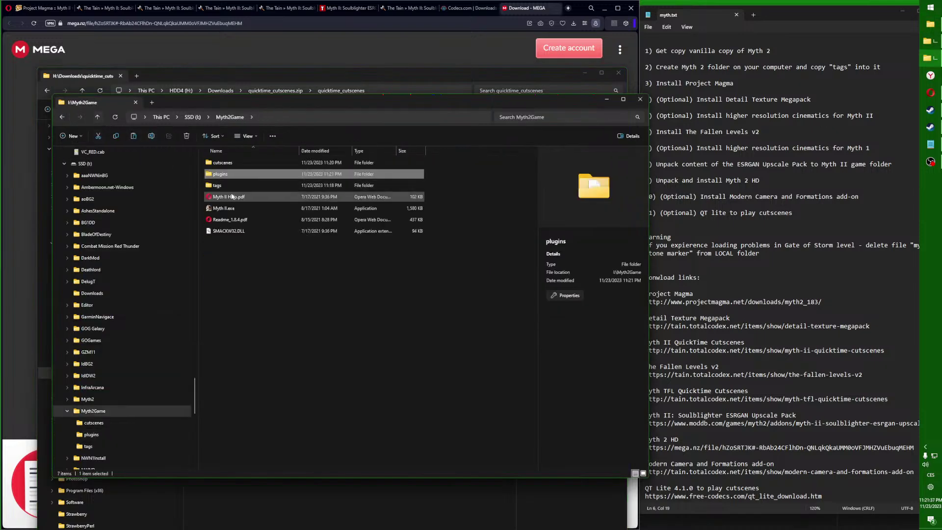
double_click(226, 163)
right_click(238, 202)
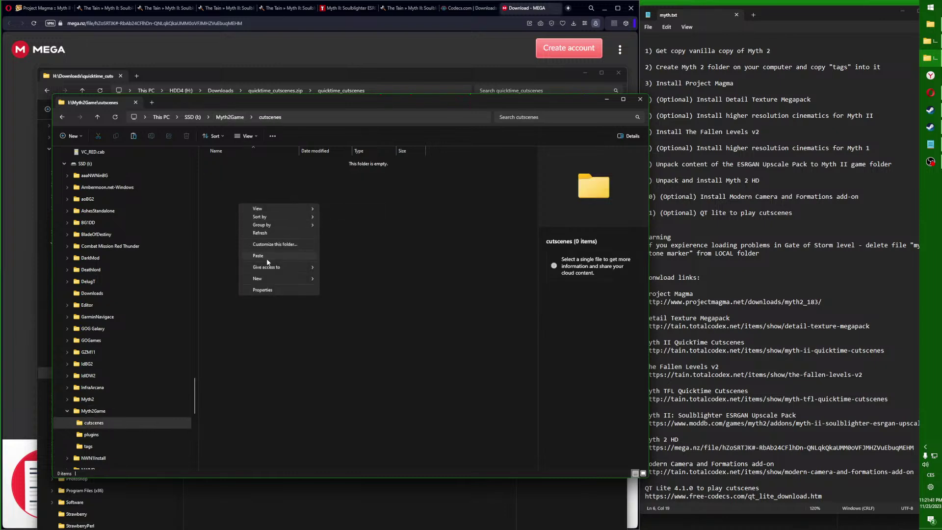
click(269, 257)
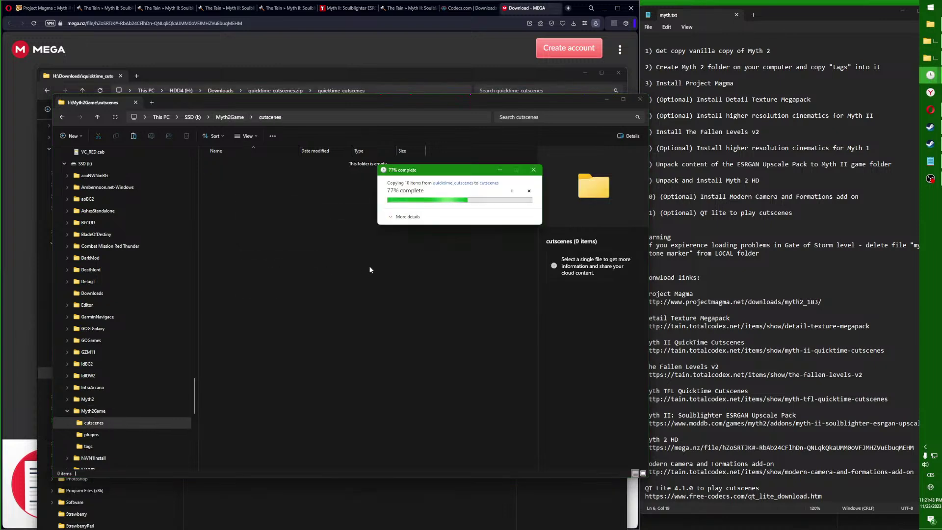
click(214, 73)
Step: Copy all eleven .mov files from TFL_cutscenes.zip in Downloads
click(84, 91)
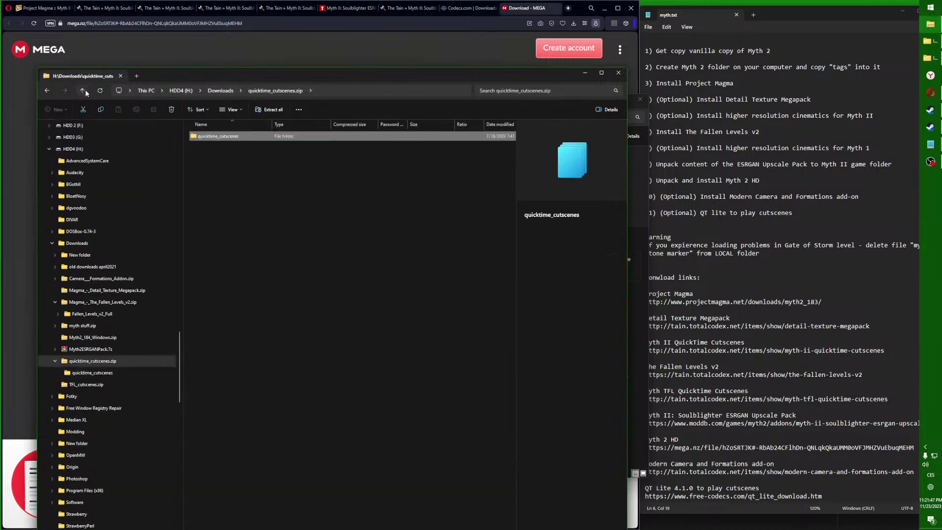
click(84, 91)
double_click(309, 192)
drag(264, 287, 202, 138)
right_click(202, 138)
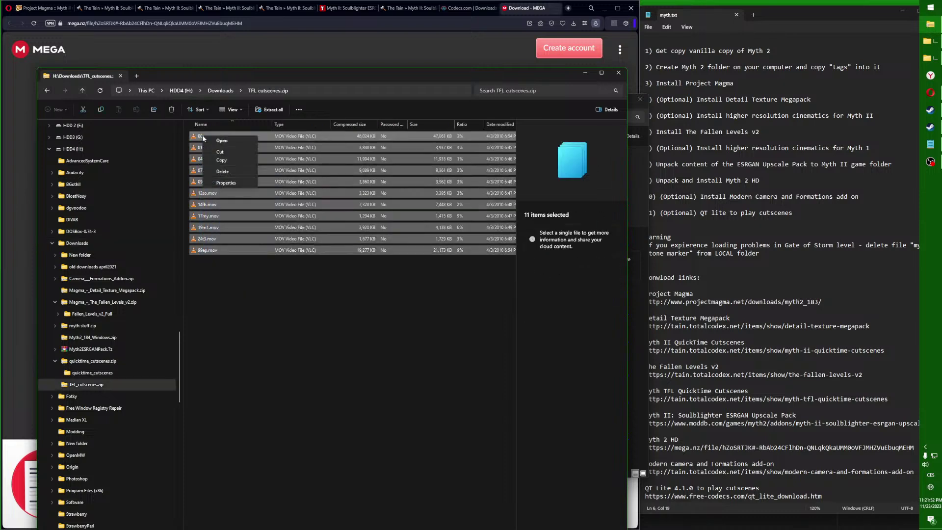
click(226, 160)
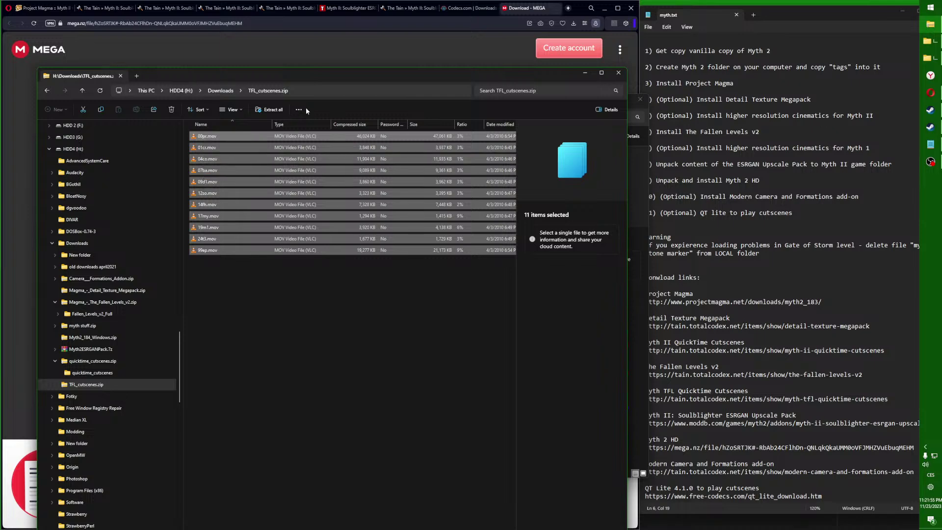
Step: Paste the eleven TFL movies into I:\Myth2Game\cutscenes
drag(407, 75, 415, 139)
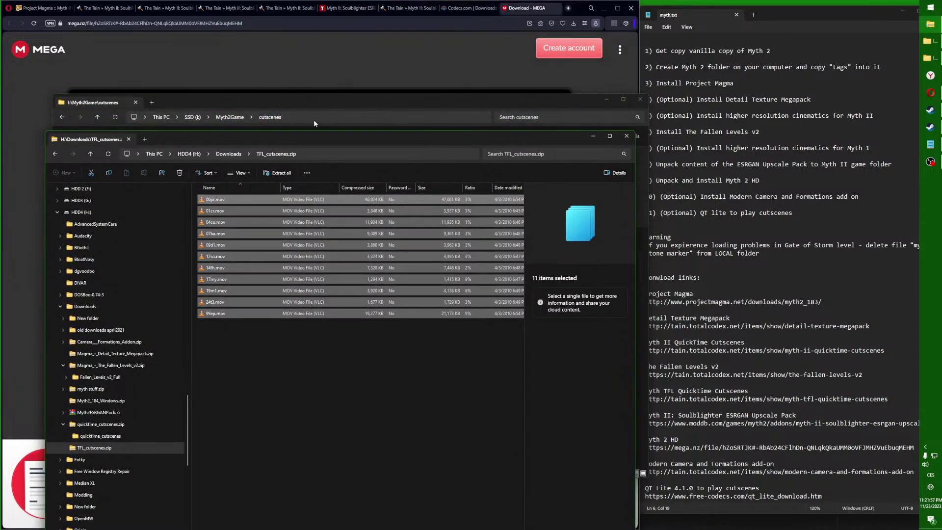
click(338, 101)
click(285, 274)
right_click(272, 290)
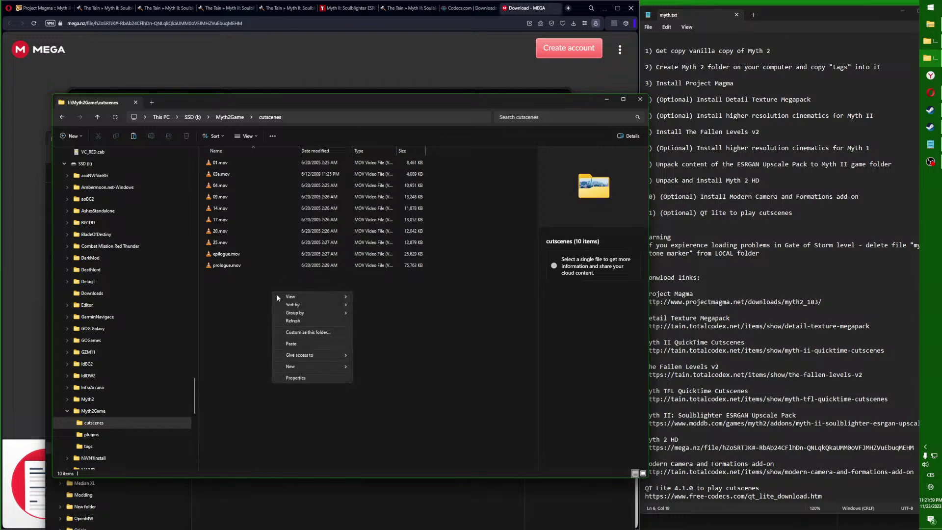
click(312, 344)
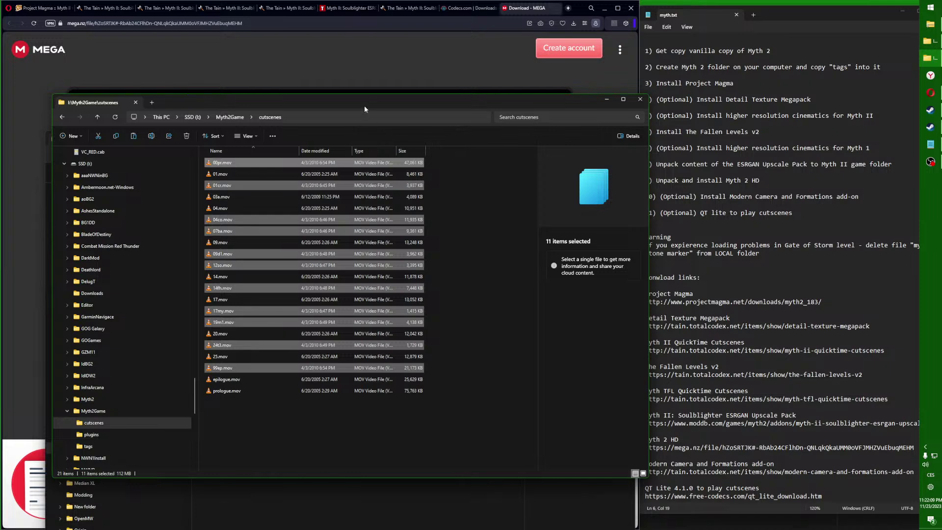
drag(364, 104, 440, 62)
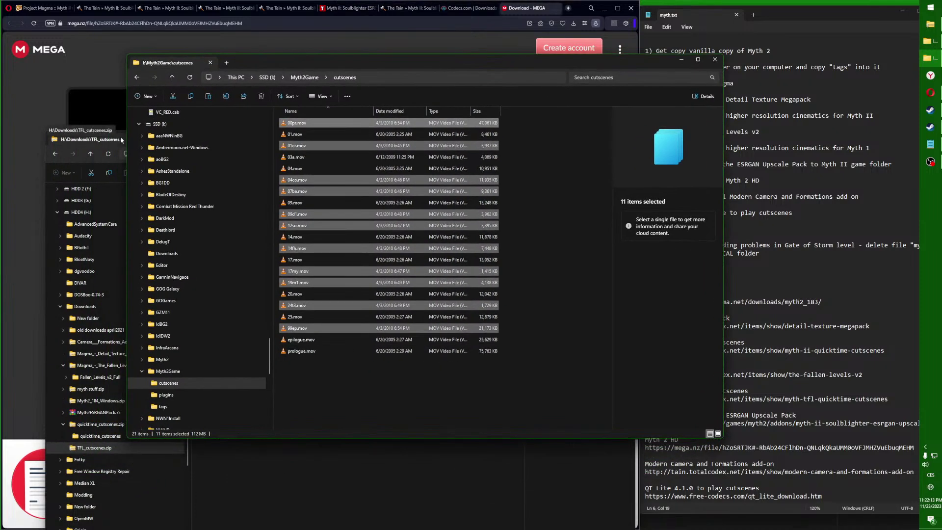
Step: Copy the Magma - The Fallen Levels v2 file from the archive's Fallen_Levels_v2_Full folder
click(353, 464)
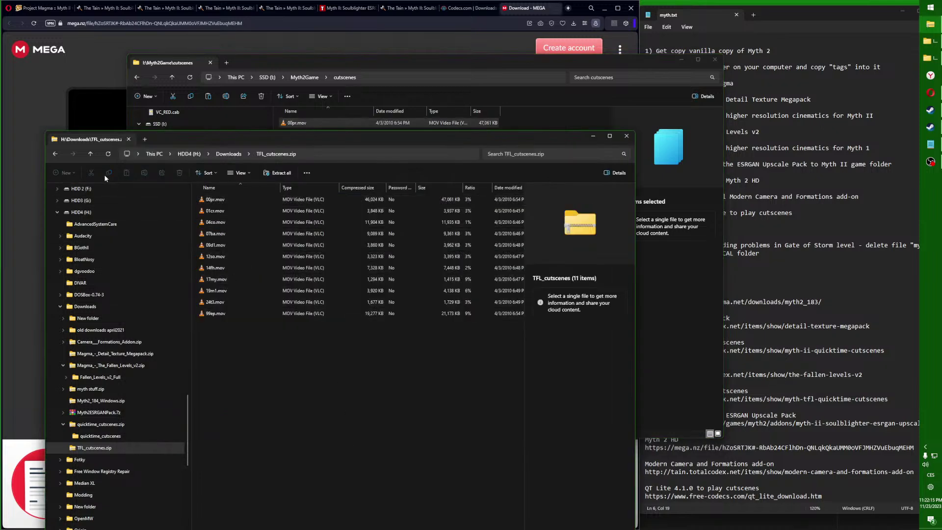
click(92, 154)
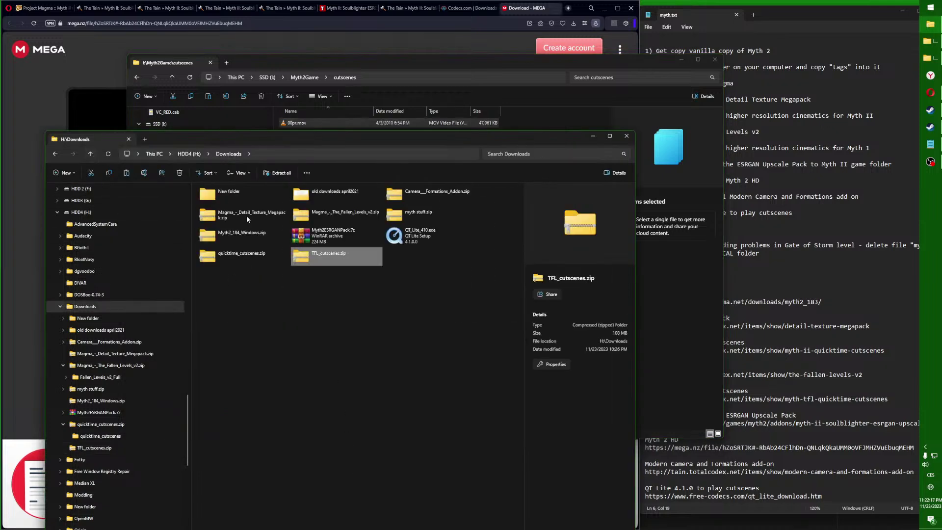
double_click(323, 217)
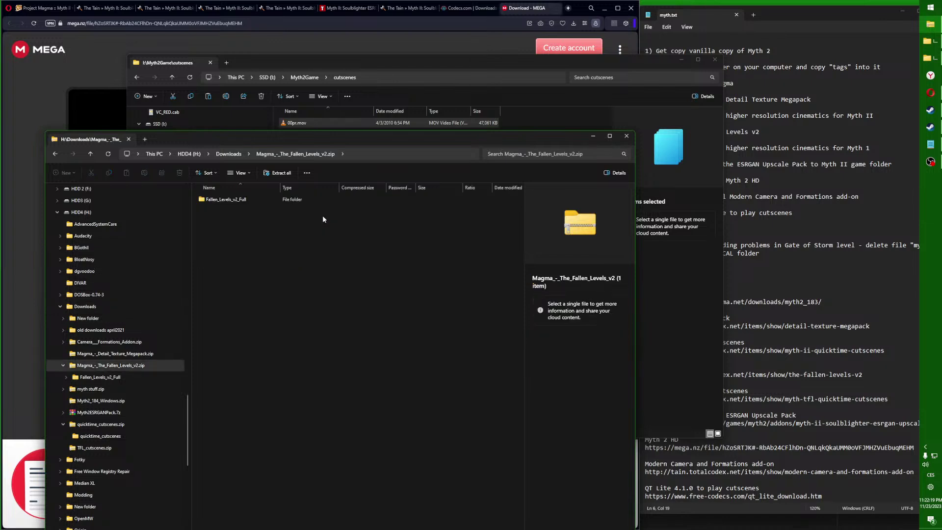
double_click(258, 200)
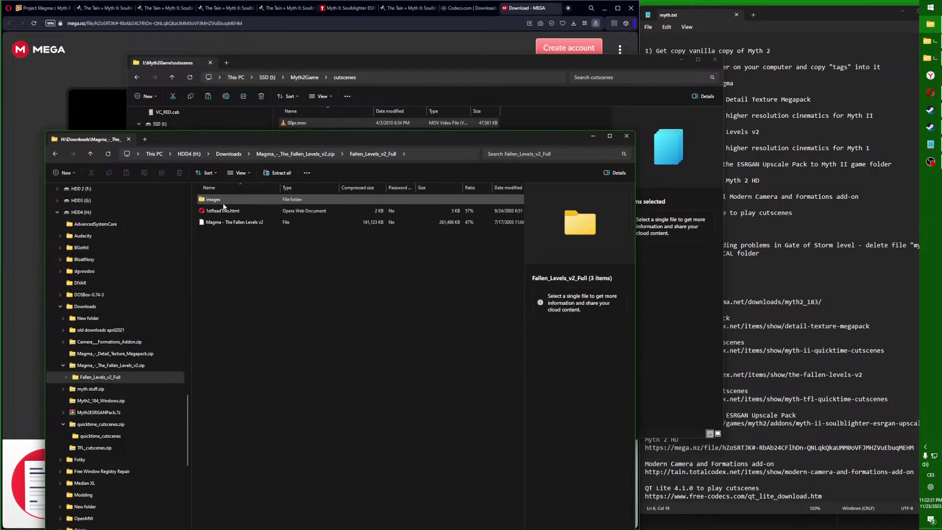
click(238, 223)
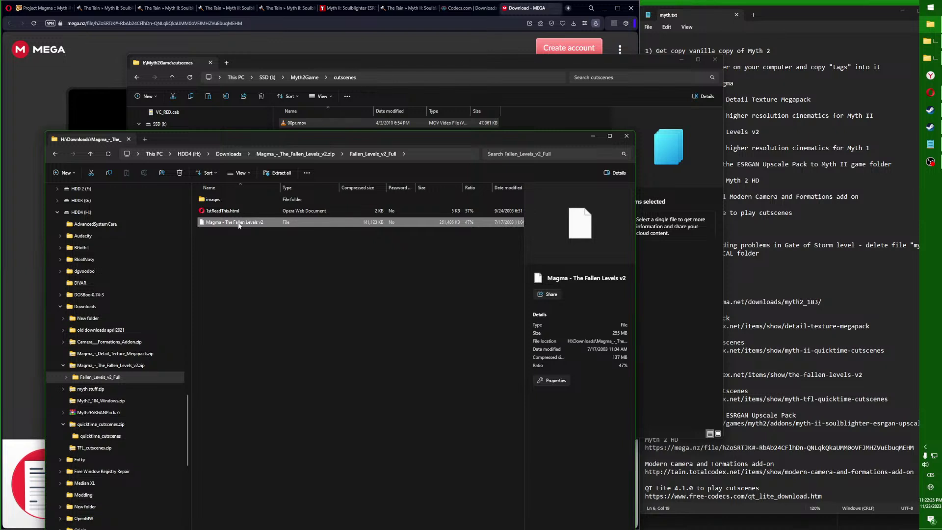
right_click(347, 226)
click(364, 248)
Step: Paste the Fallen Levels v2 file into I:\Myth2Game\plugins
click(517, 63)
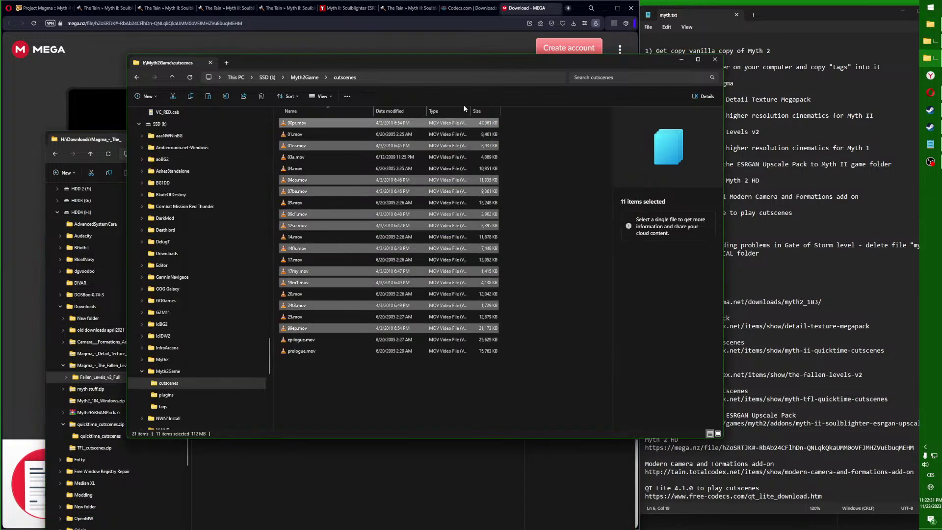
click(172, 77)
double_click(299, 134)
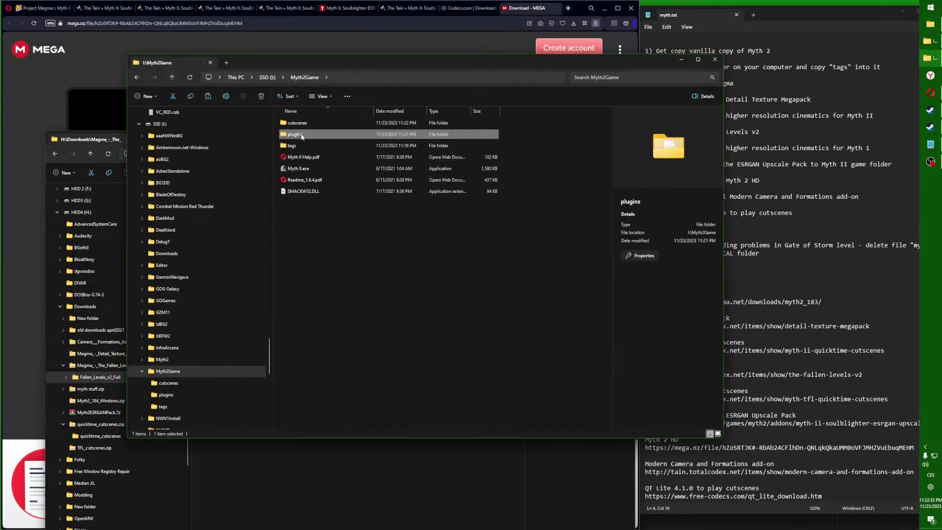
right_click(347, 287)
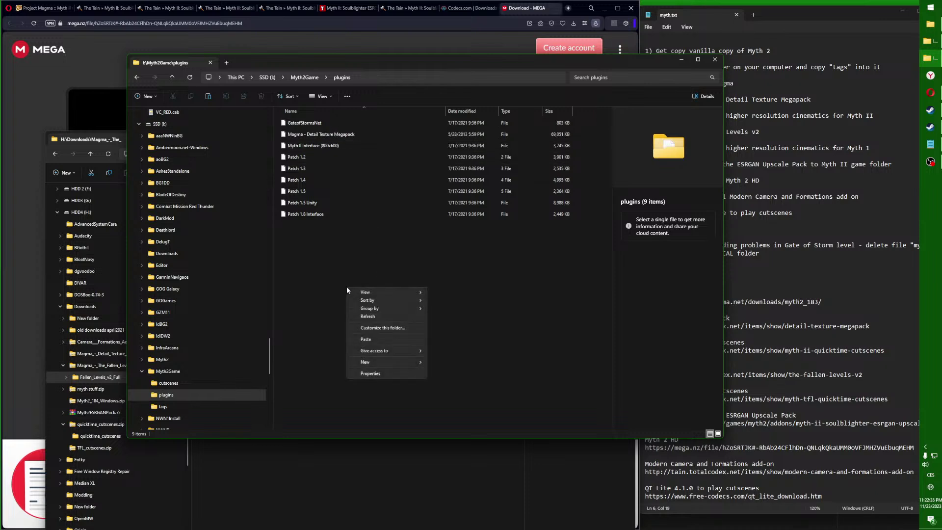
click(381, 339)
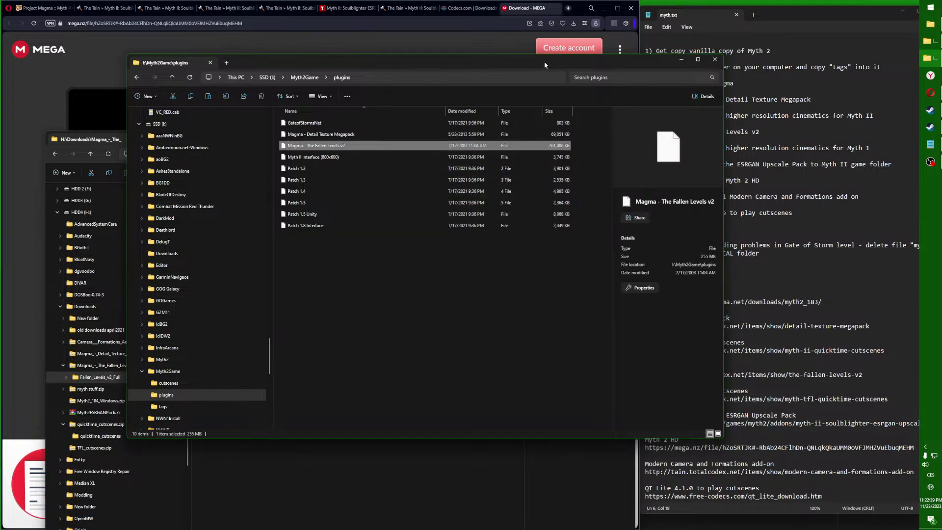
drag(548, 64, 436, 21)
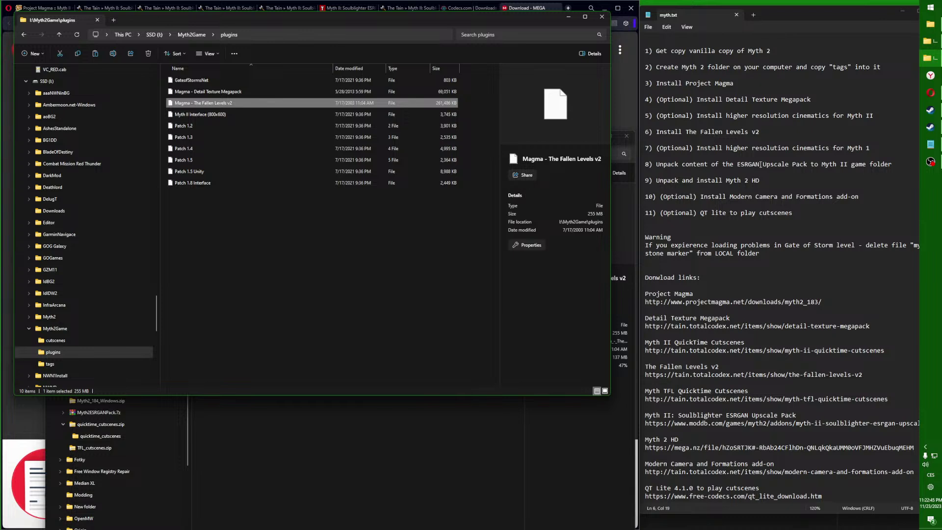
drag(738, 163, 771, 165)
Step: Open Myth2ESRGANPack.7z from Downloads in WinRAR and select its local folder
click(361, 418)
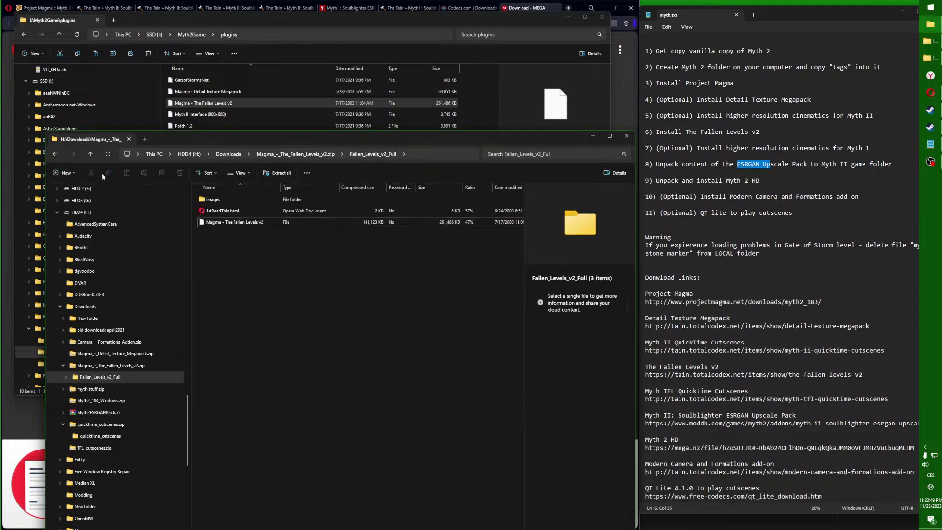
click(93, 158)
click(93, 158)
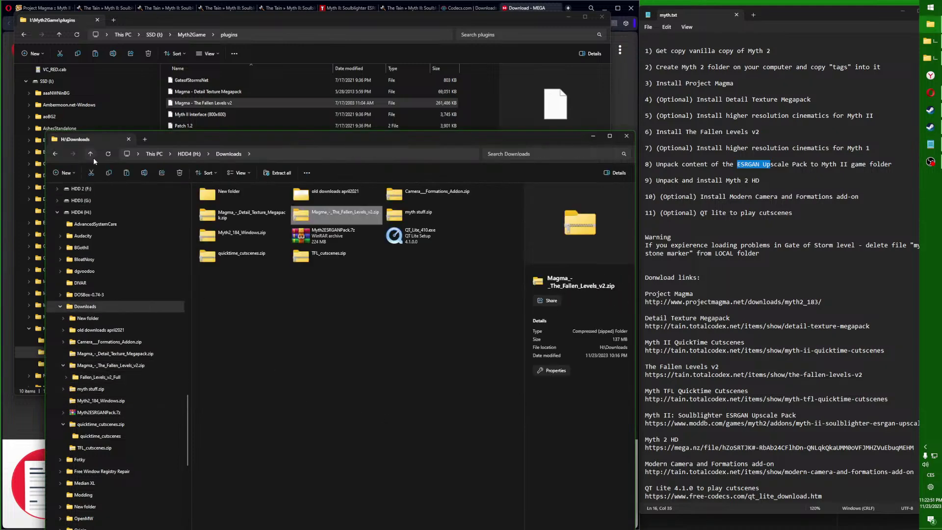
double_click(331, 240)
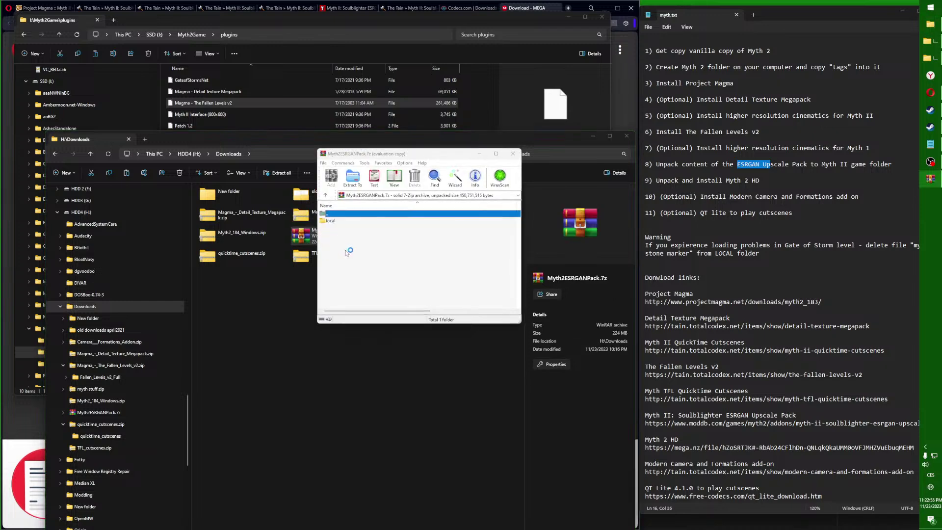
click(600, 150)
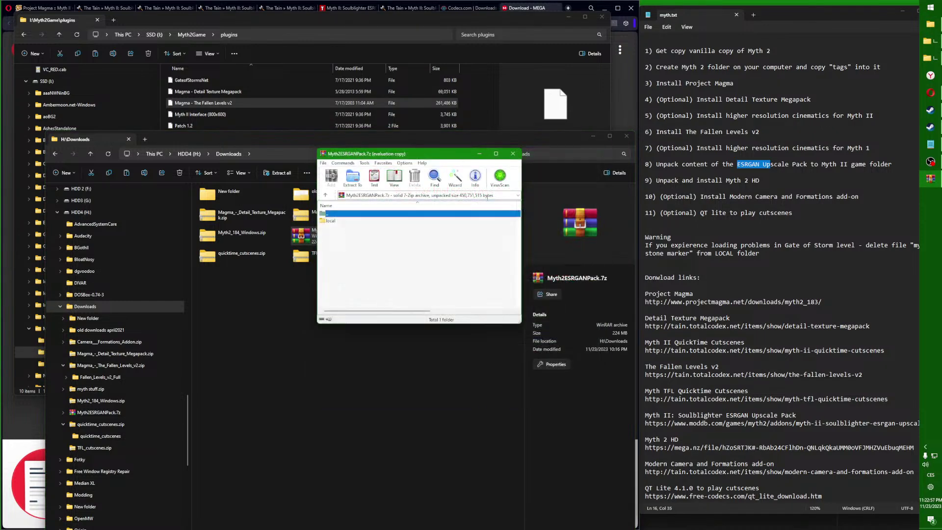
click(337, 221)
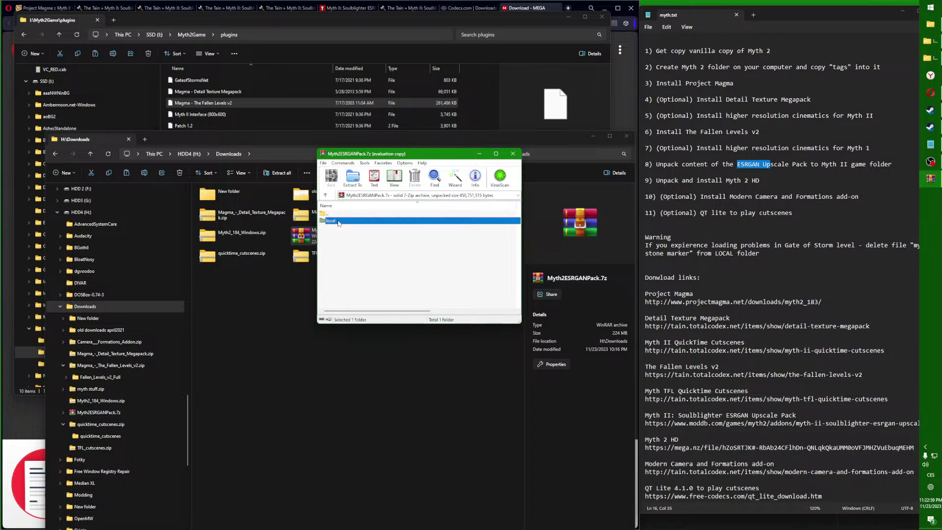
Step: Extract the local folder to I:\Myth2Game and close WinRAR
click(353, 179)
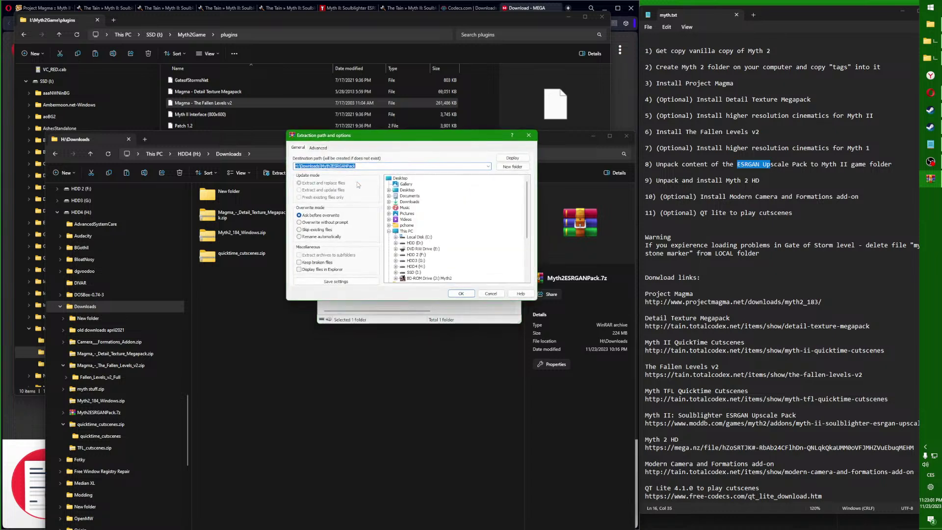
click(411, 272)
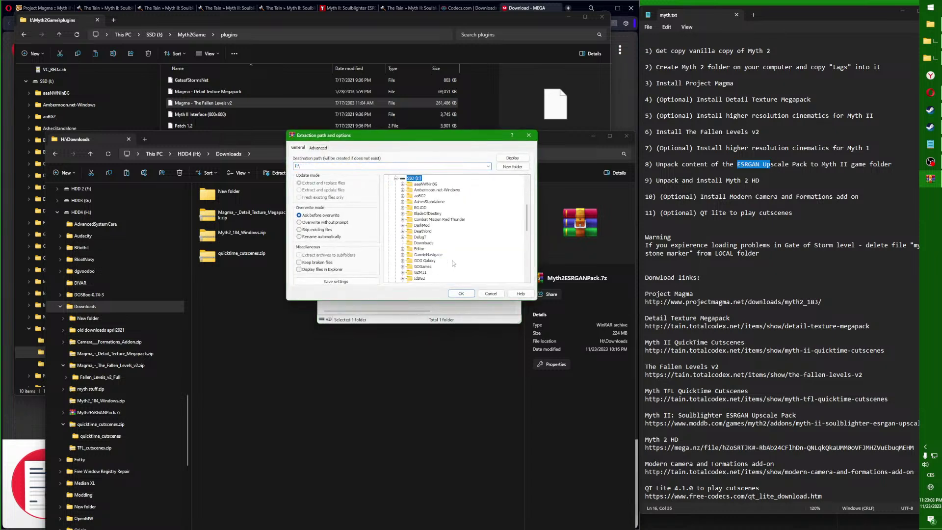
scroll(528, 227, down, 4)
click(425, 238)
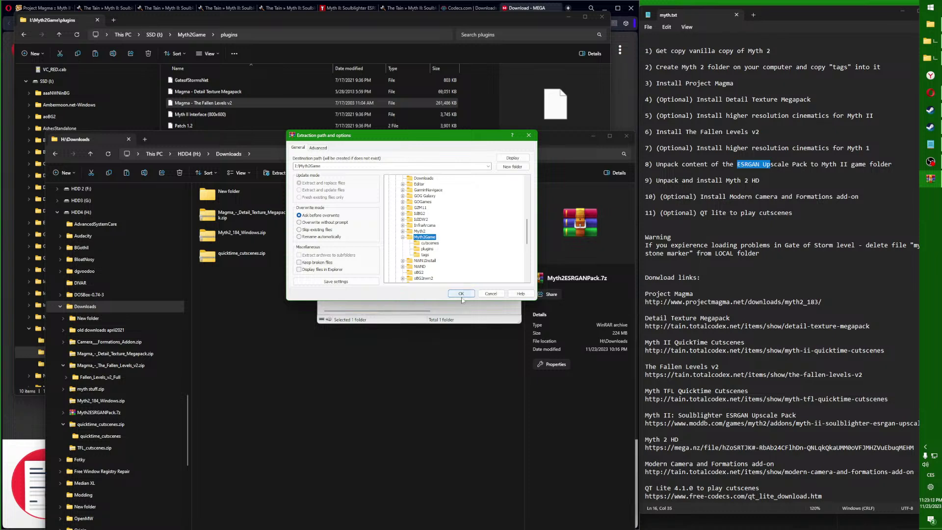
click(462, 295)
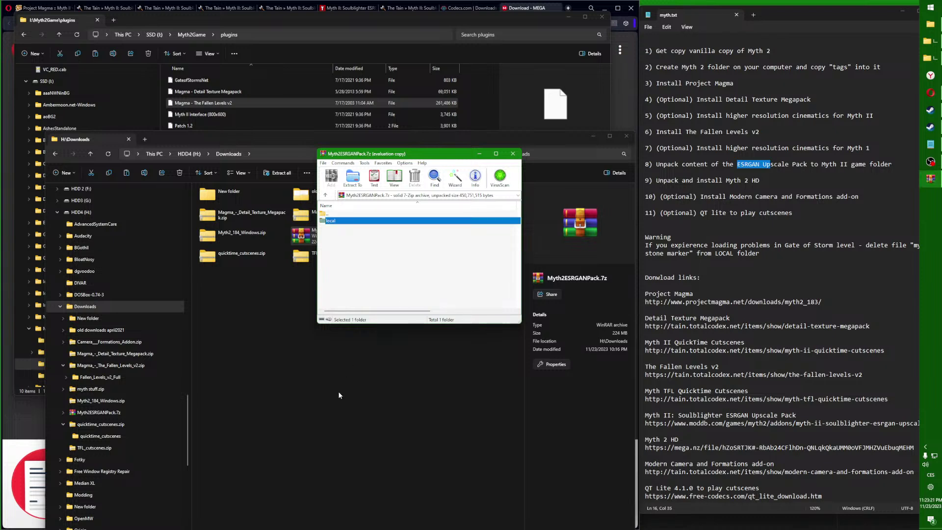
key(Escape)
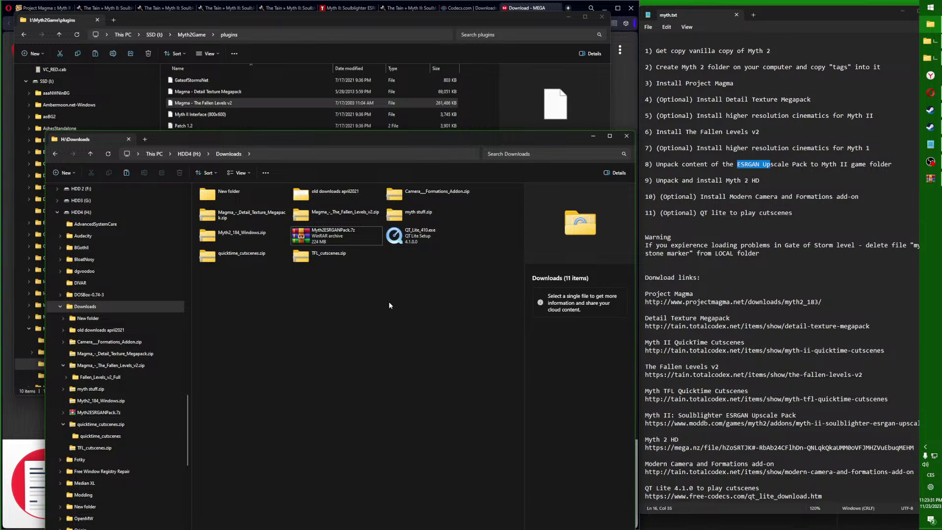
Step: Copy Myth HD Total Conversion v1.32 from the myth stuff folder inside myth stuff.zip
click(414, 221)
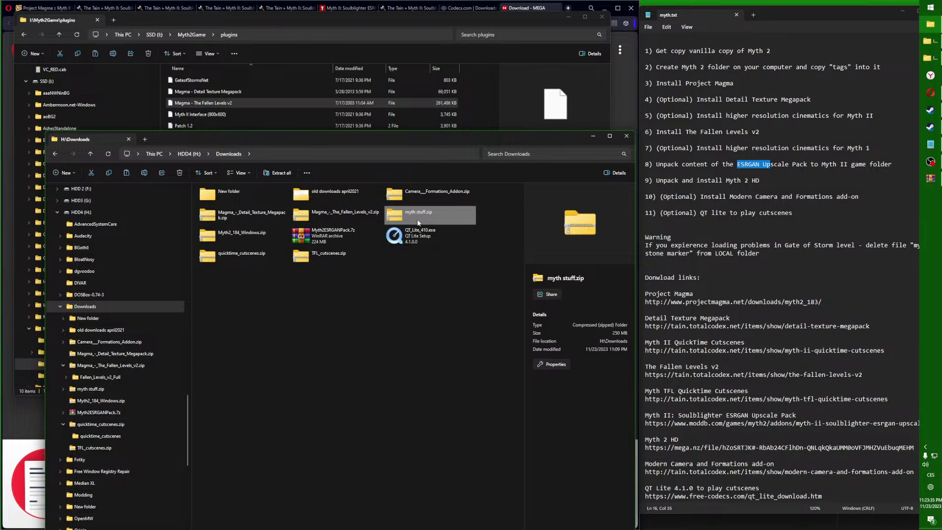
double_click(419, 222)
double_click(219, 200)
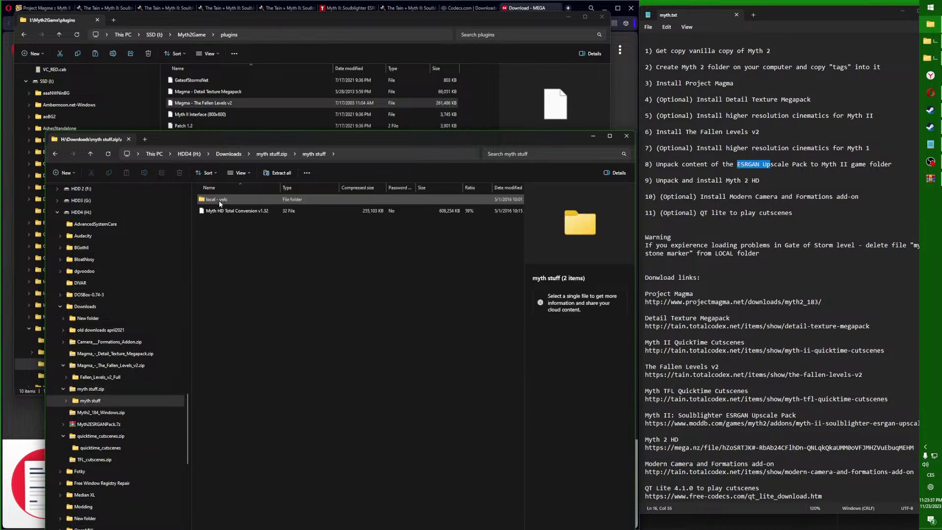
click(219, 202)
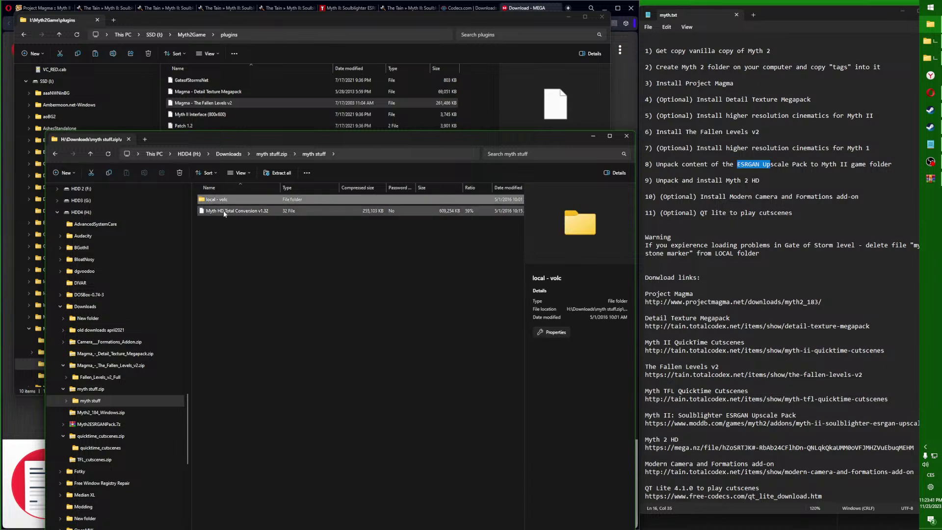
click(230, 214)
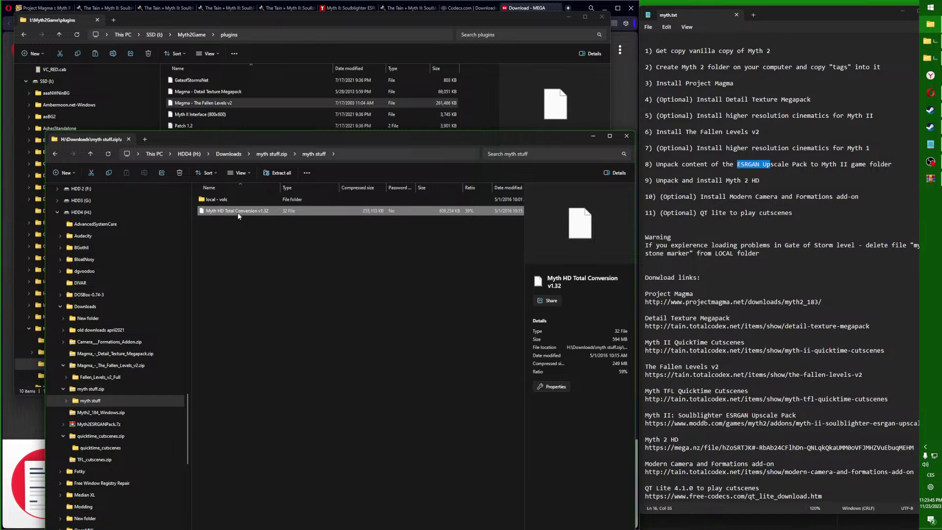
right_click(238, 216)
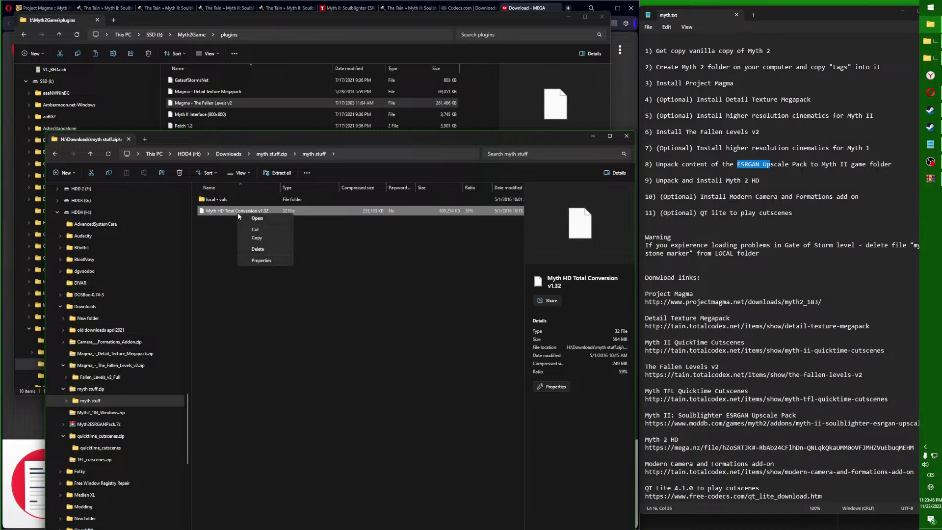
click(257, 238)
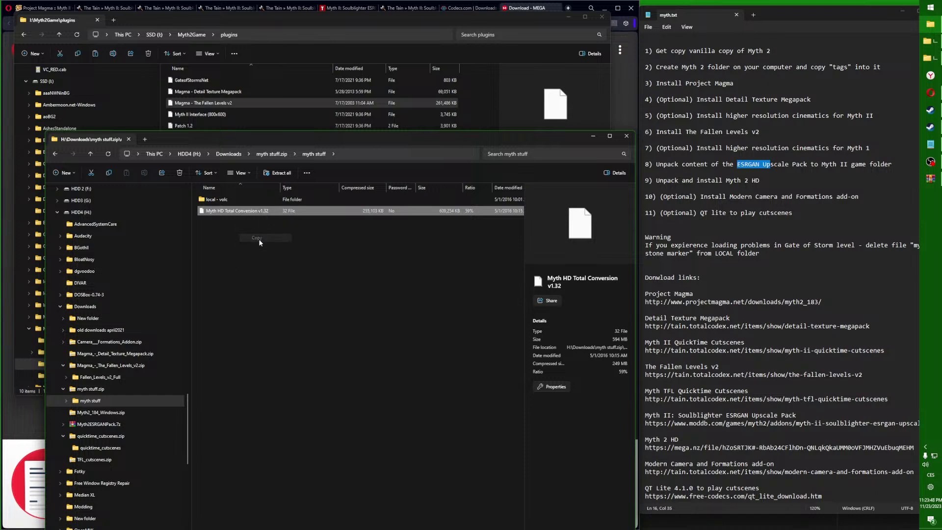
Step: Paste Myth HD Total Conversion v1.32 into the Myth2Game plugins folder
click(275, 42)
click(235, 218)
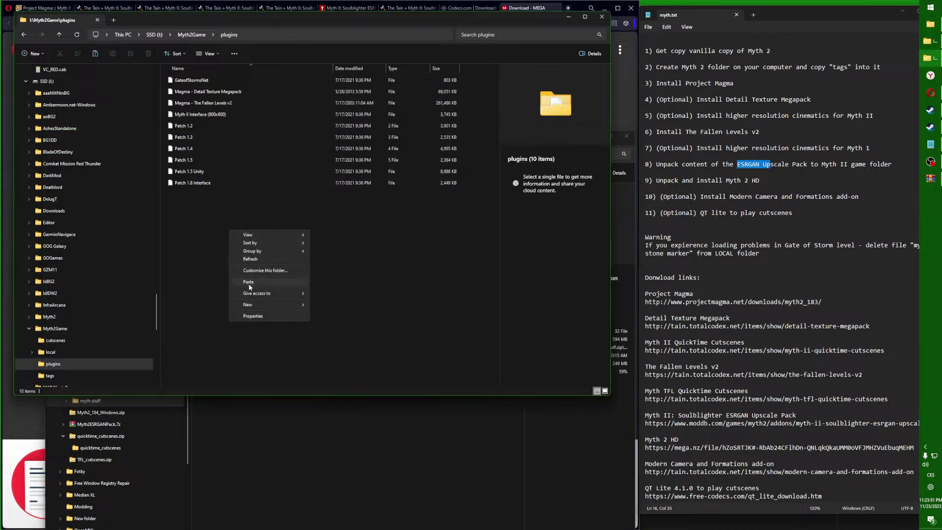
click(249, 284)
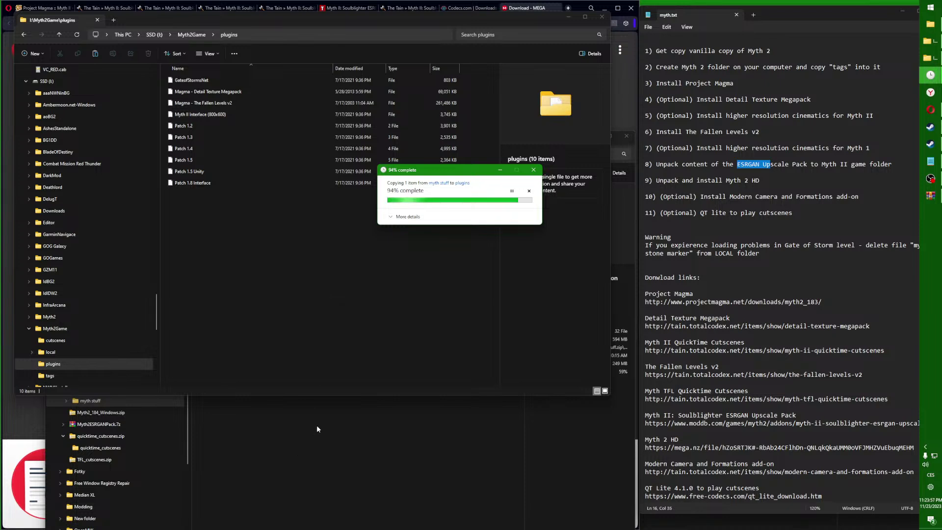
click(296, 434)
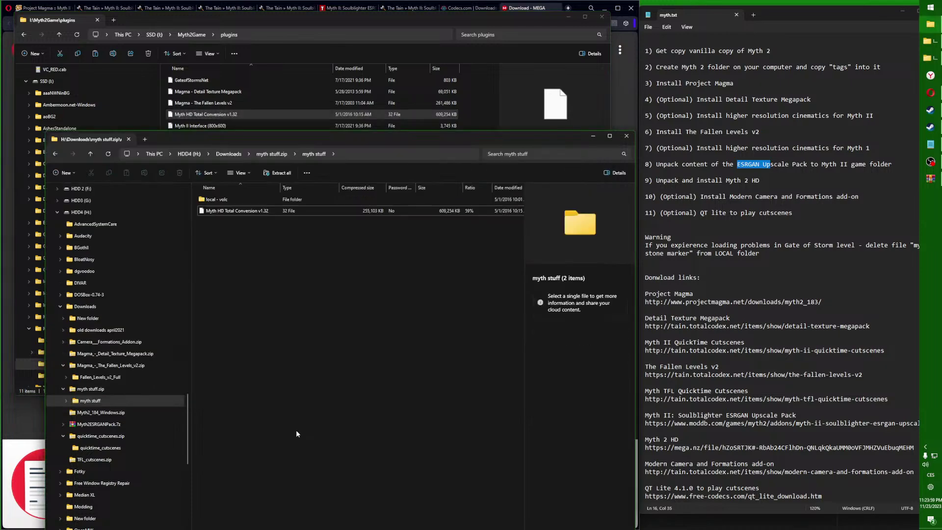
Step: Copy collections, monsters, objects, projectiles and tools from the local - volc folder
double_click(224, 201)
drag(247, 287, 209, 199)
right_click(210, 201)
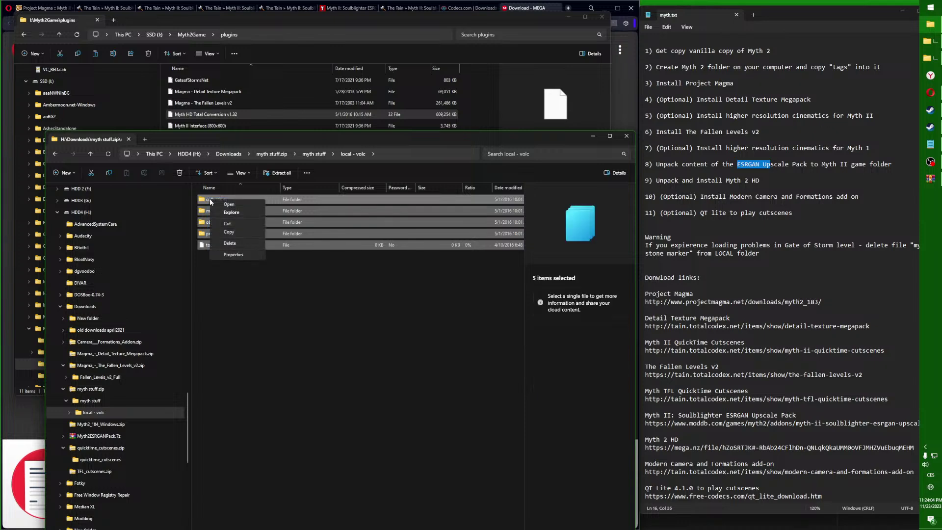
click(240, 232)
Step: Paste the five items into I:\Myth2Game\local
click(59, 39)
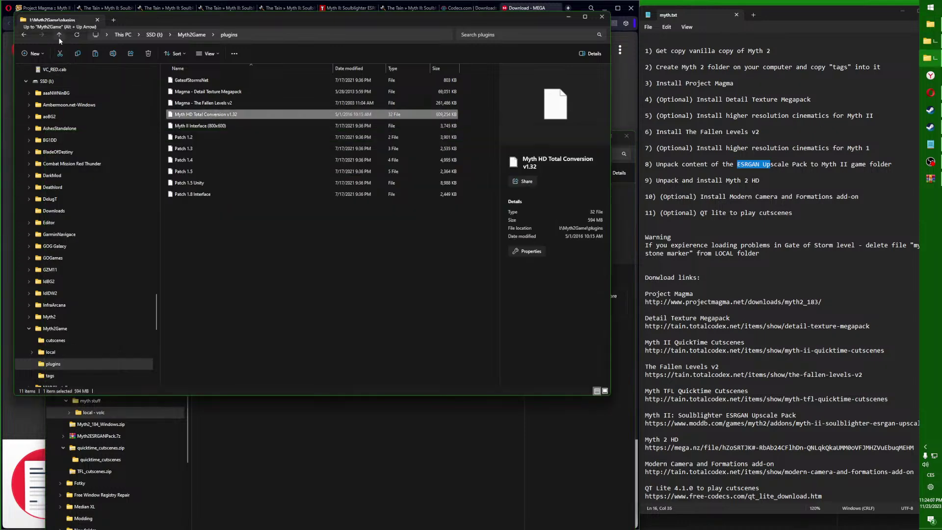
click(59, 39)
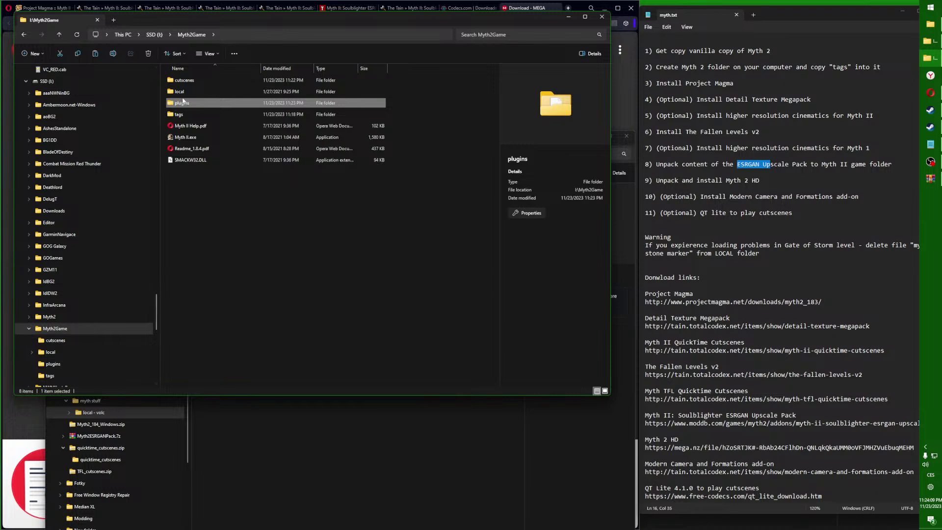
click(183, 93)
double_click(183, 93)
right_click(210, 128)
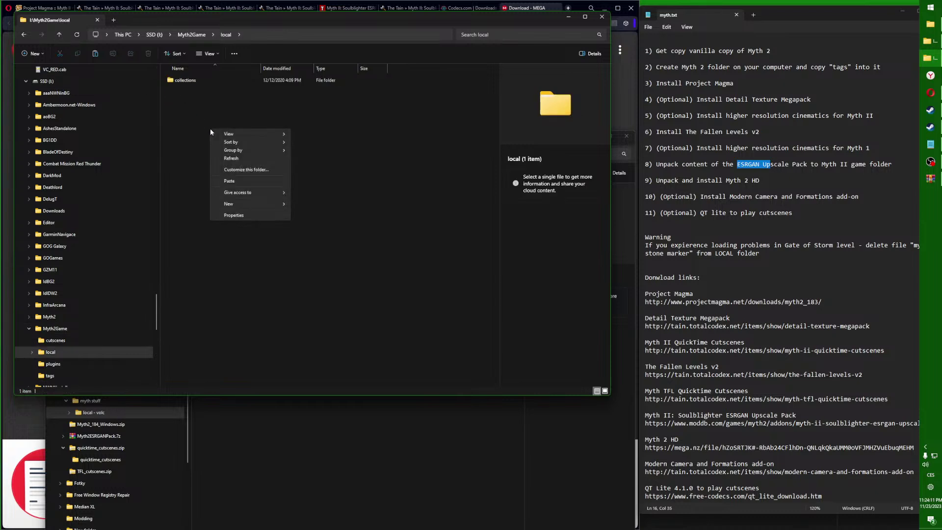
click(240, 180)
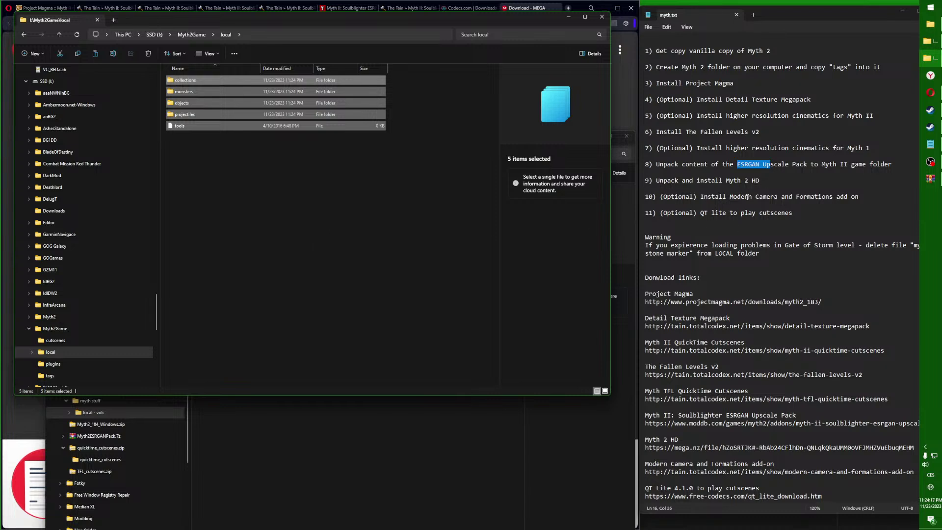
click(378, 228)
drag(301, 20, 305, 72)
mouse_move(928, 42)
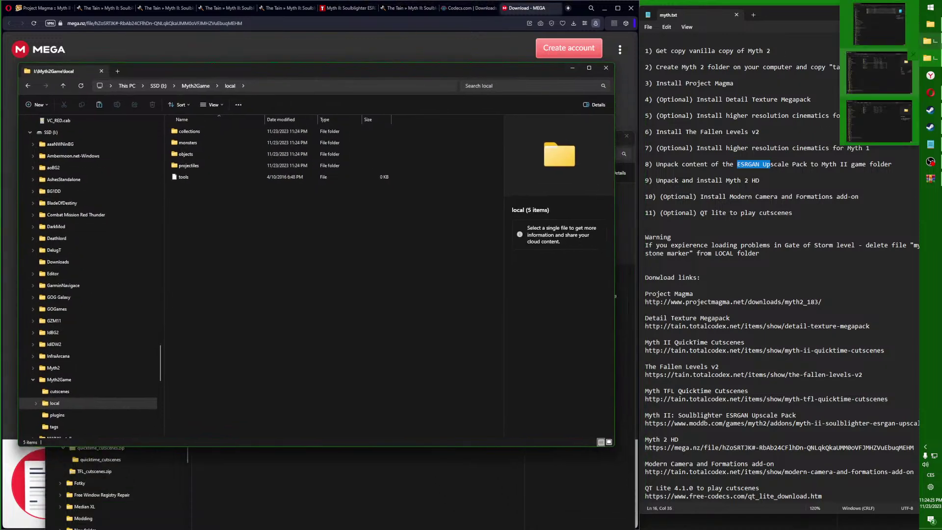
click(879, 73)
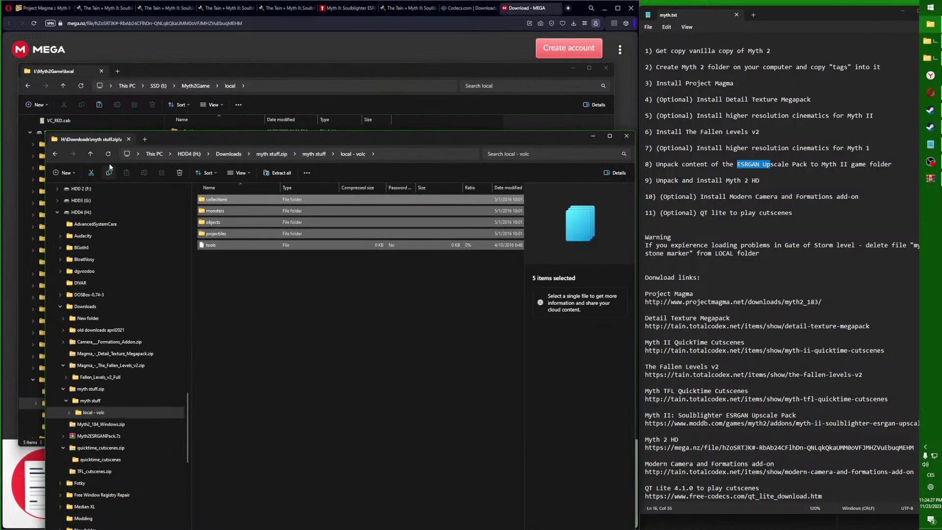
Step: Copy the Camera and Formations Addon file from Camera_Formations_Addon.zip in Downloads
click(91, 154)
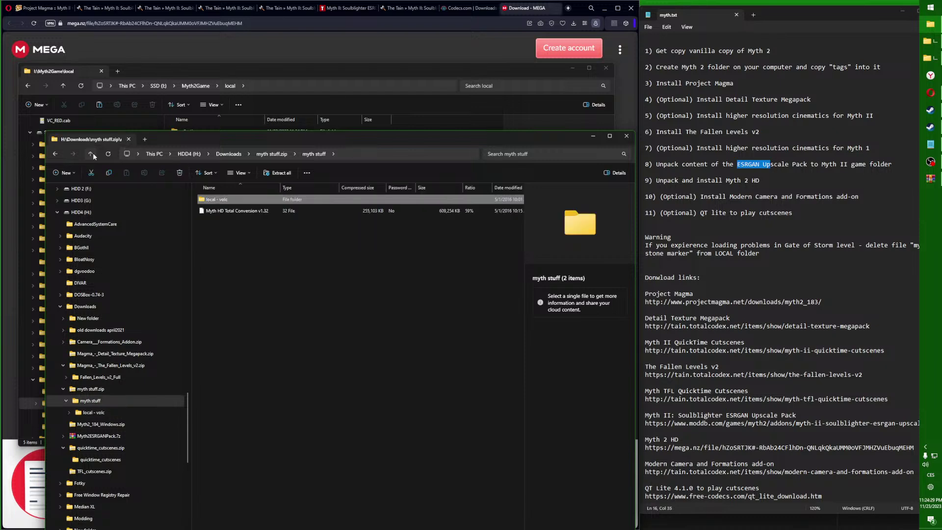
click(91, 154)
click(92, 153)
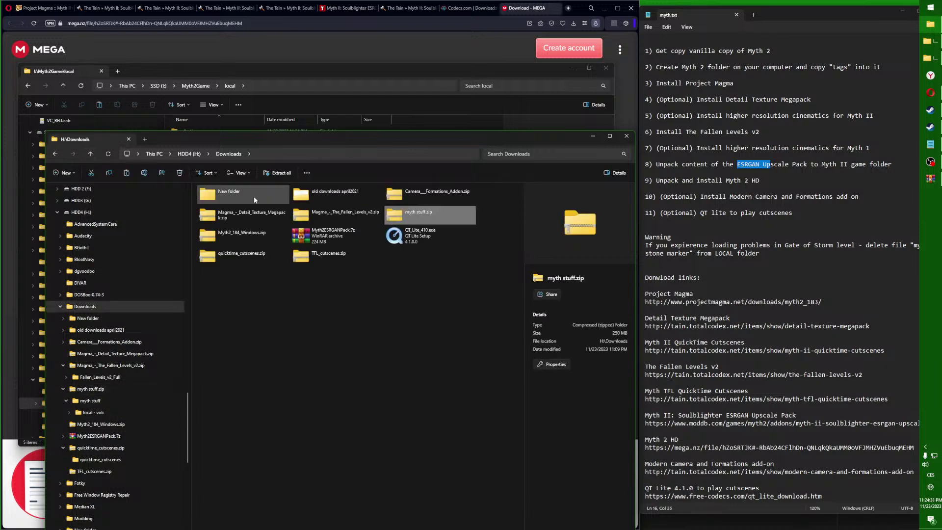
double_click(409, 196)
click(223, 211)
double_click(224, 211)
click(244, 201)
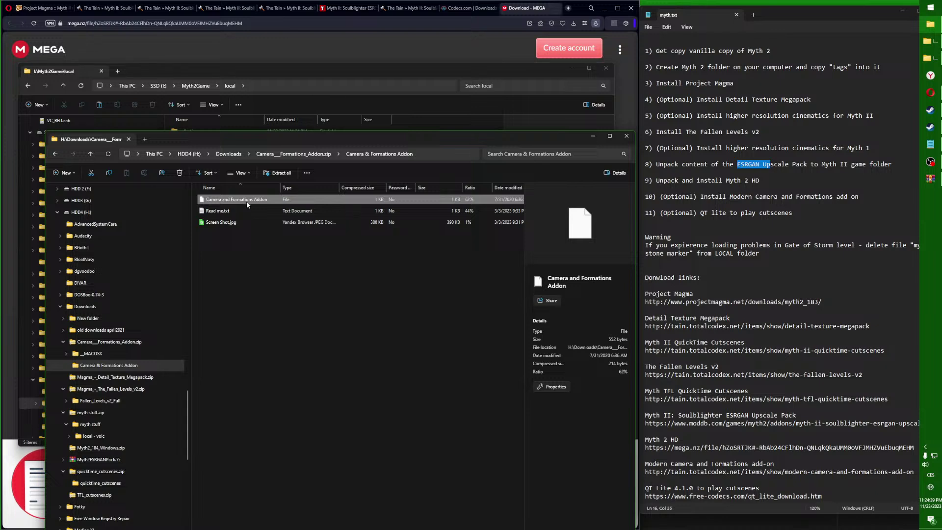
right_click(247, 203)
click(272, 228)
Step: Paste the addon file into the Myth2Game plugins folder
click(275, 71)
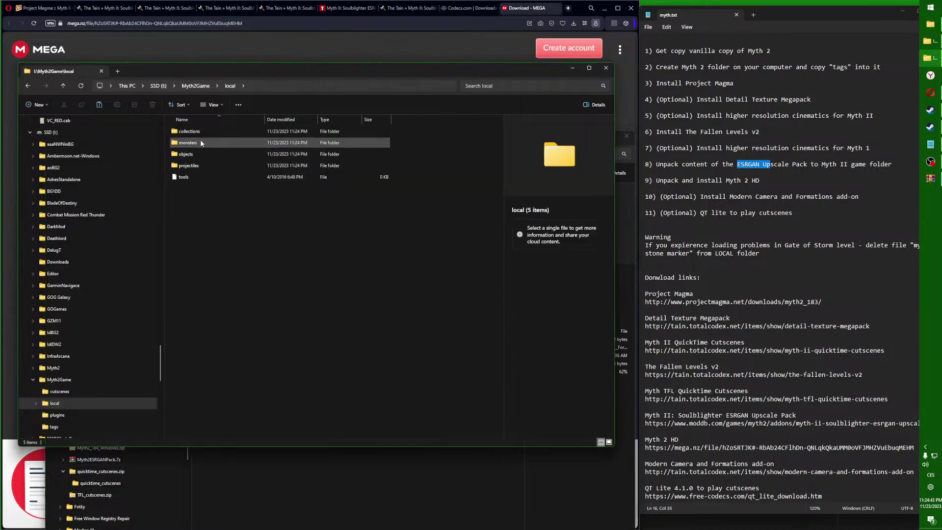
click(63, 85)
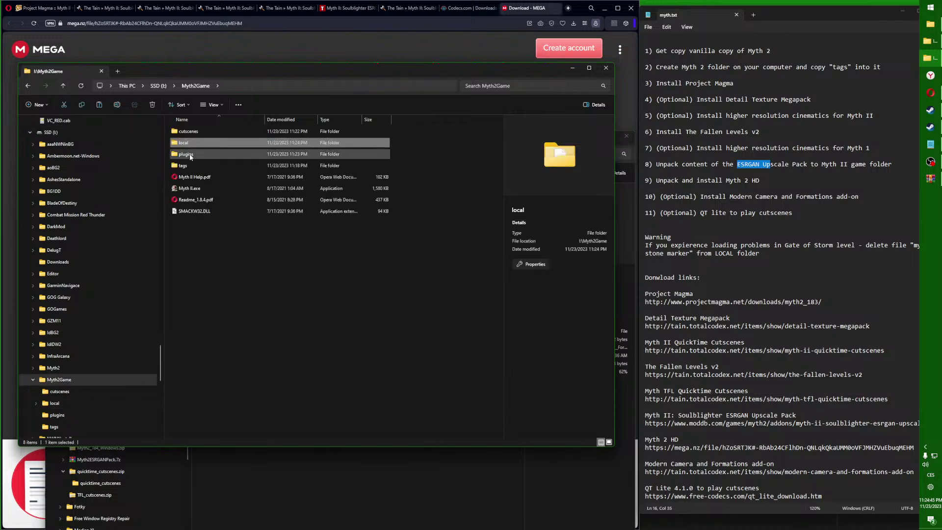
right_click(253, 278)
click(281, 327)
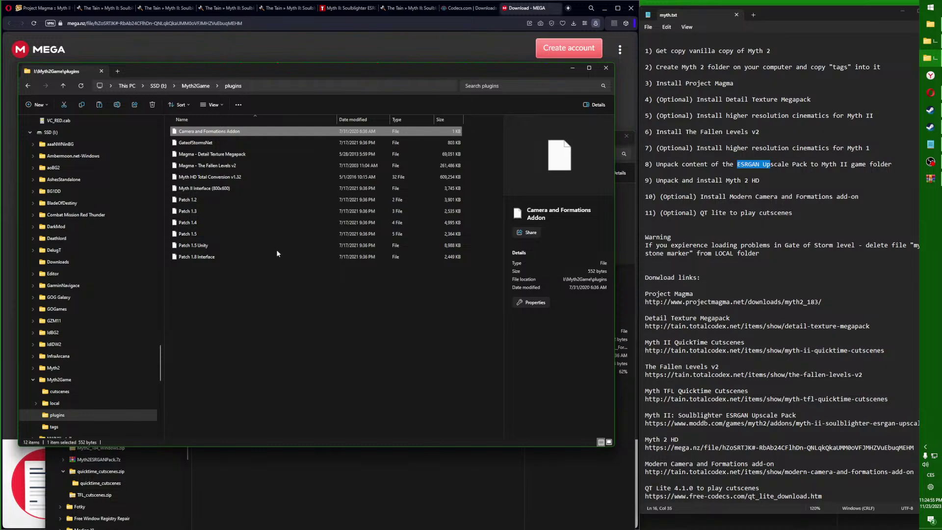
drag(302, 70, 308, 145)
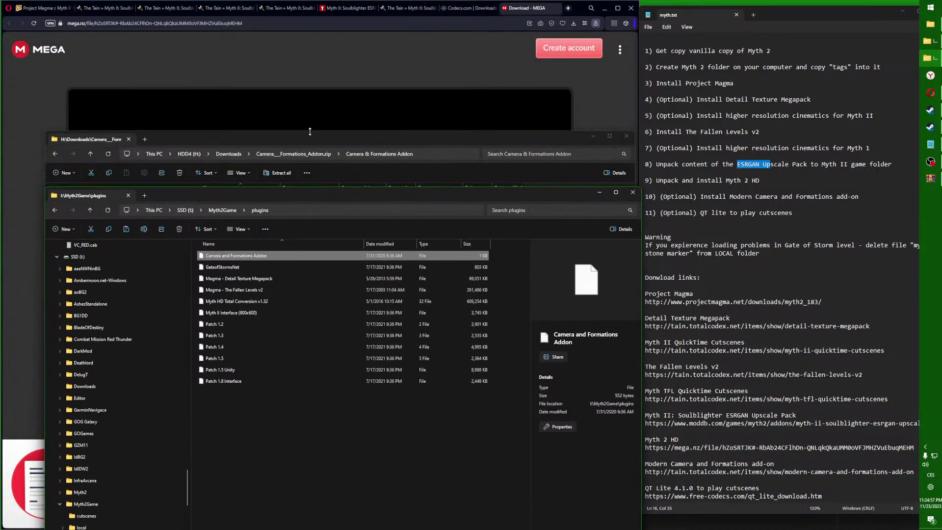
Step: Install QT Lite 4.1.0 from QT_Lite_410.exe in Downloads, keeping default components and tasks
click(309, 135)
click(92, 154)
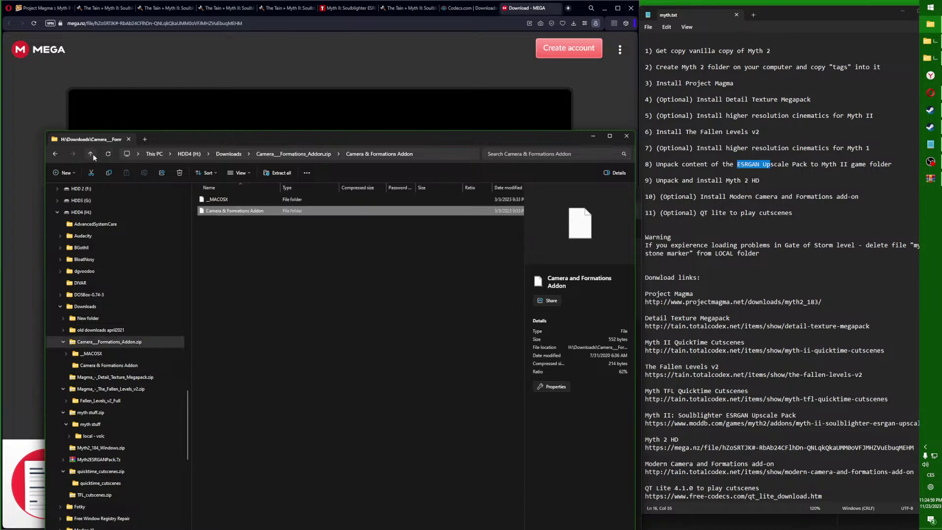
click(93, 154)
double_click(408, 236)
click(502, 327)
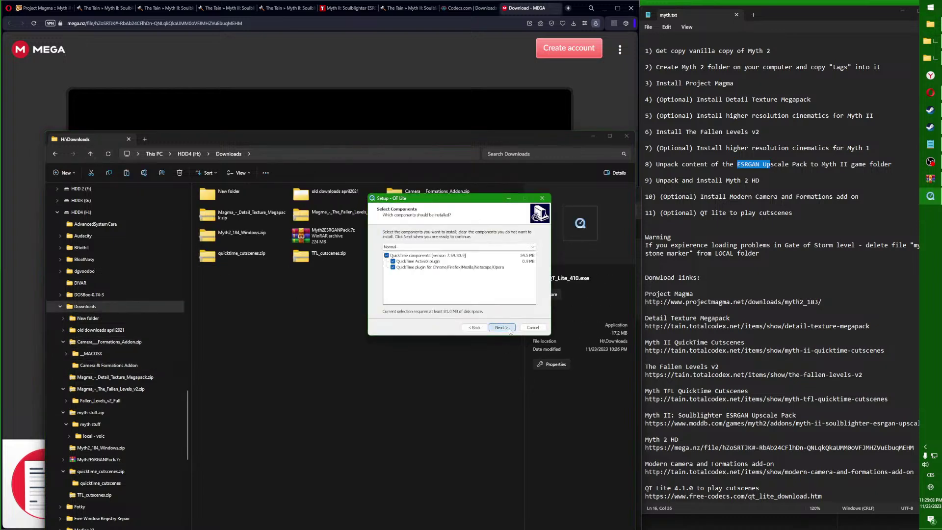
click(502, 328)
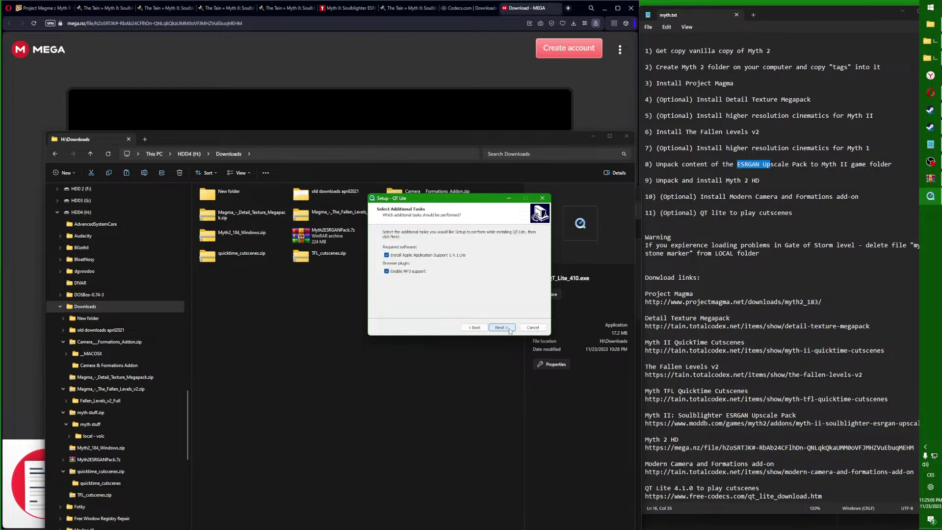
click(501, 328)
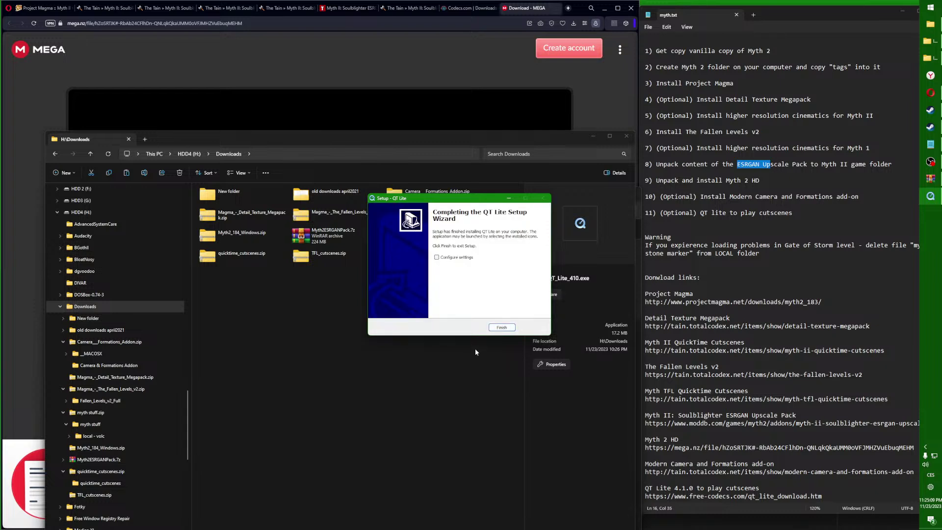
click(499, 328)
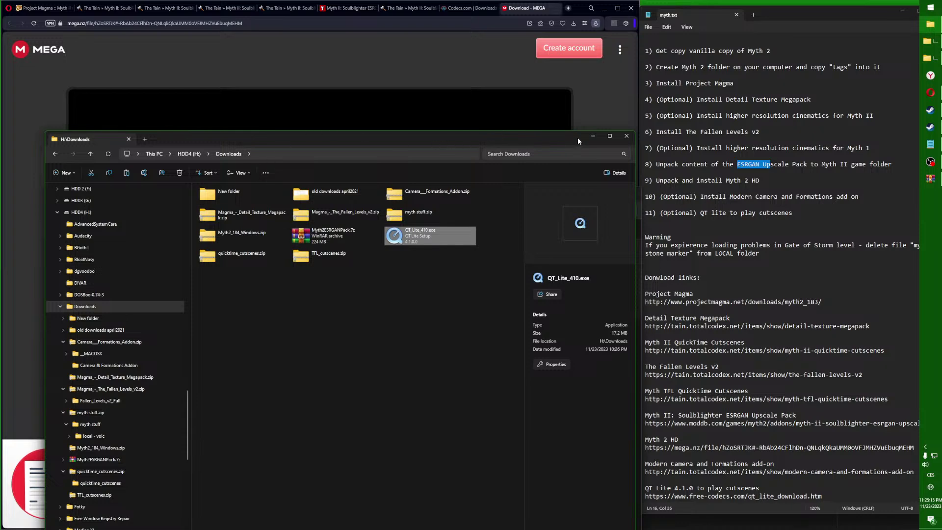
Step: Set the system volume to 0 and start Myth II.exe from I:\Myth2Game
click(593, 136)
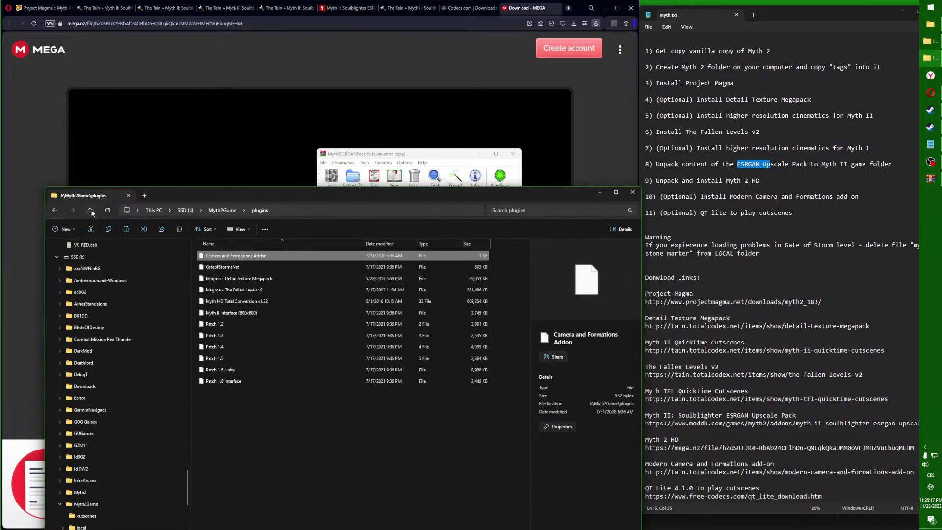
click(91, 210)
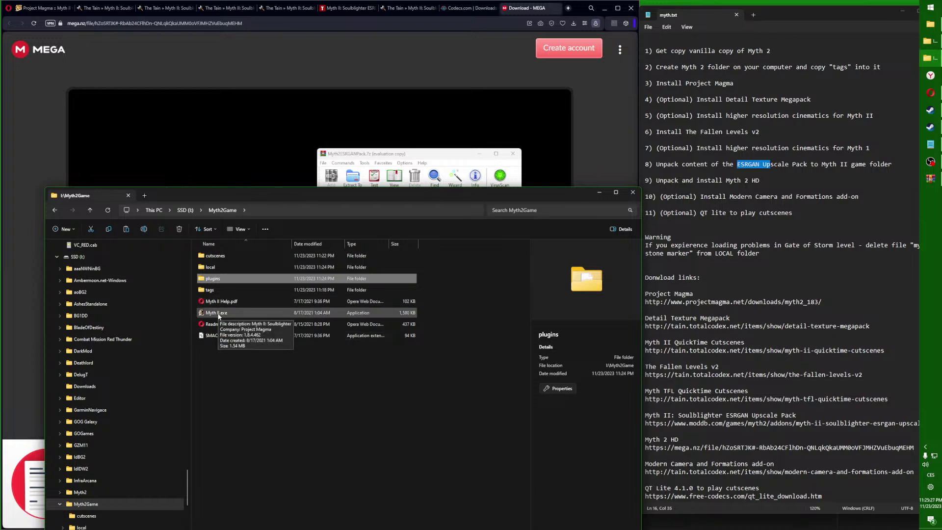
click(925, 464)
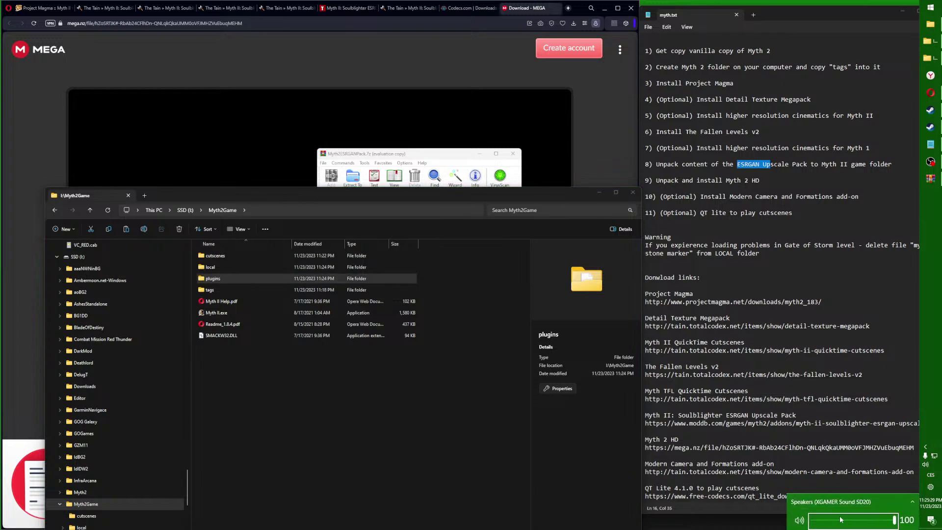
drag(842, 521, 809, 521)
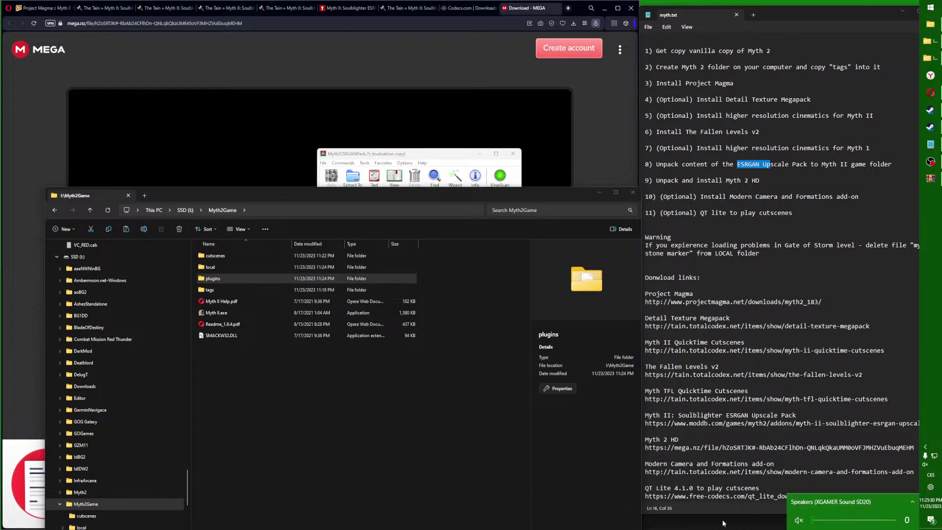
double_click(215, 313)
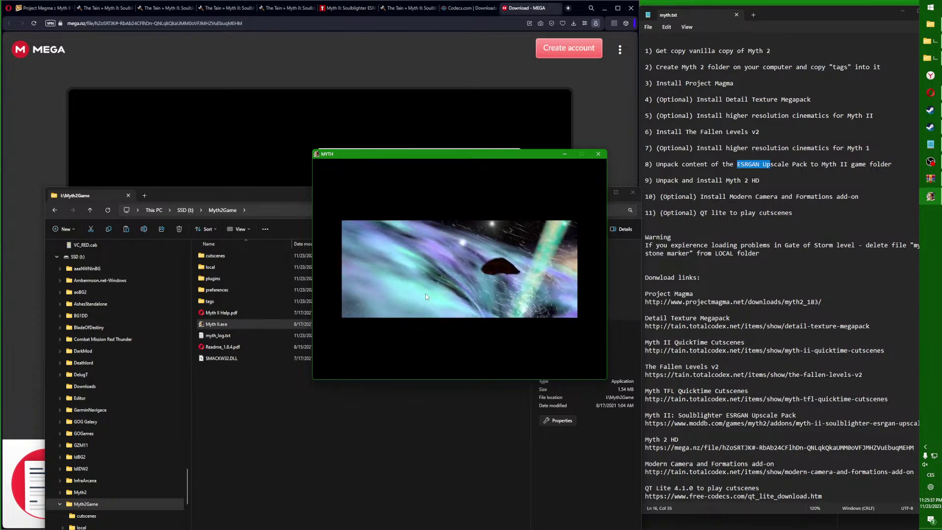
Step: Skip the intro cinematic and set the Preferences Volume slider fully left, then confirm with OK
click(425, 294)
click(416, 333)
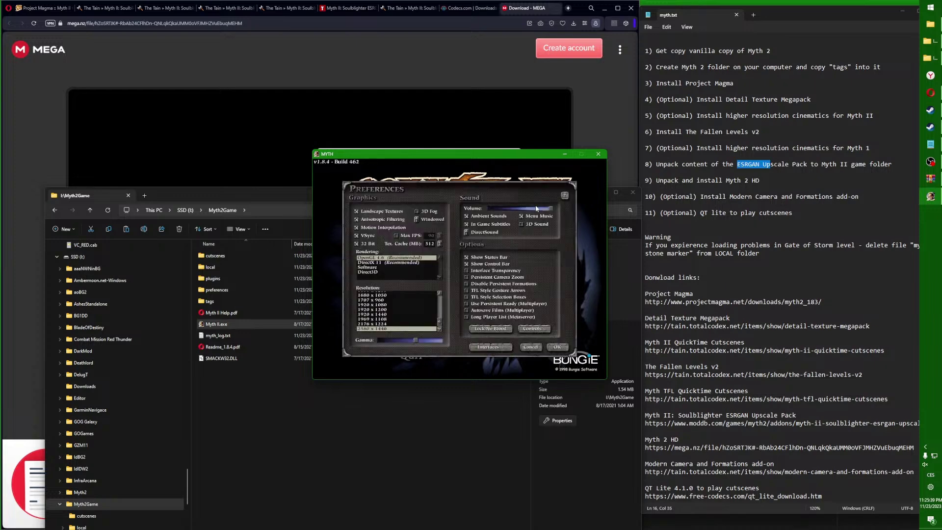
drag(551, 210, 490, 210)
click(926, 465)
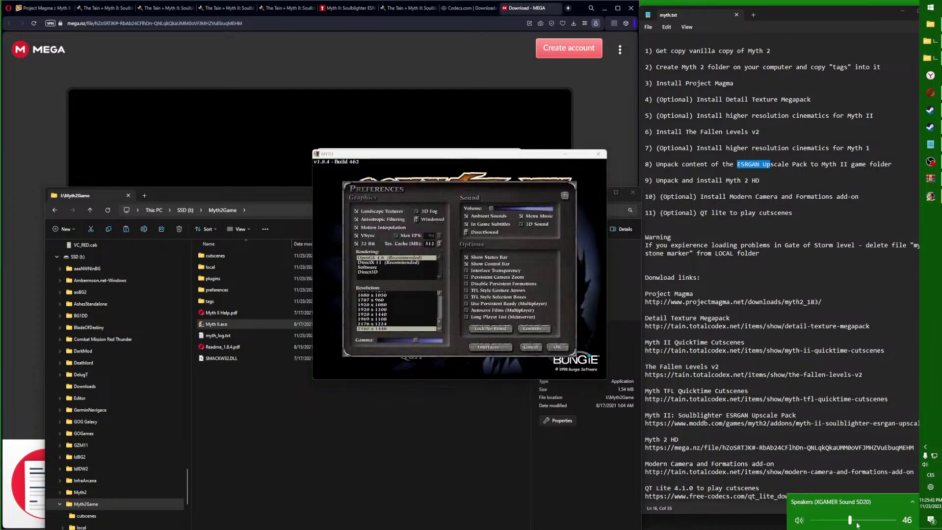
click(491, 210)
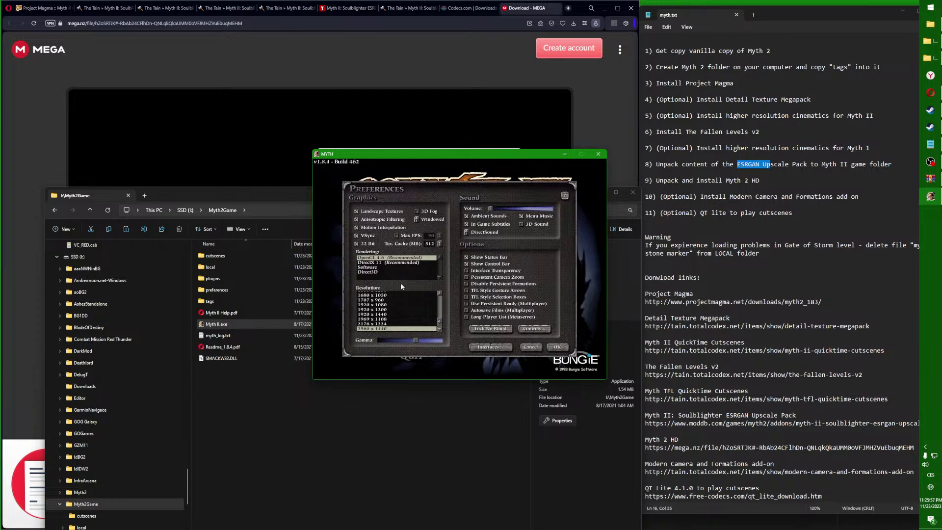
click(557, 347)
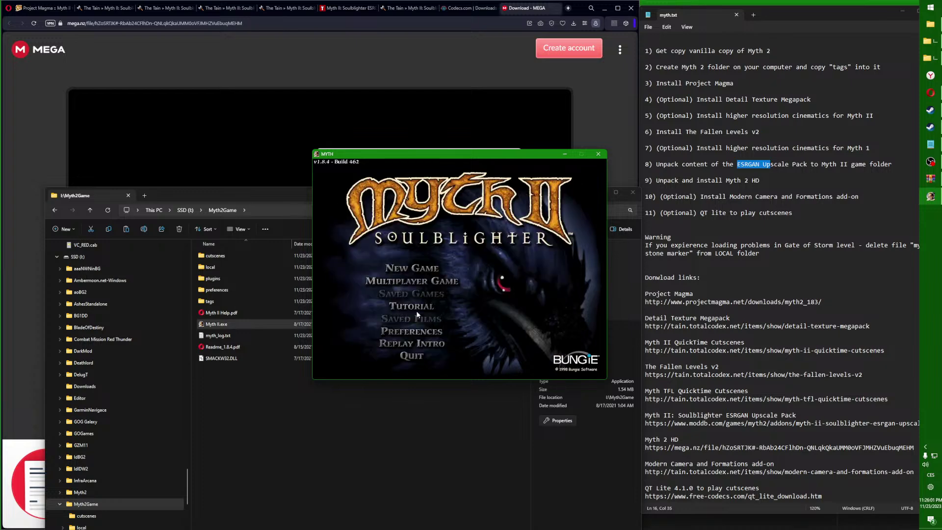
Step: Choose Magma - The Fallen Levels v2 under New Game and make Myth HD Total Conversion v1.32 the active tagset
click(398, 269)
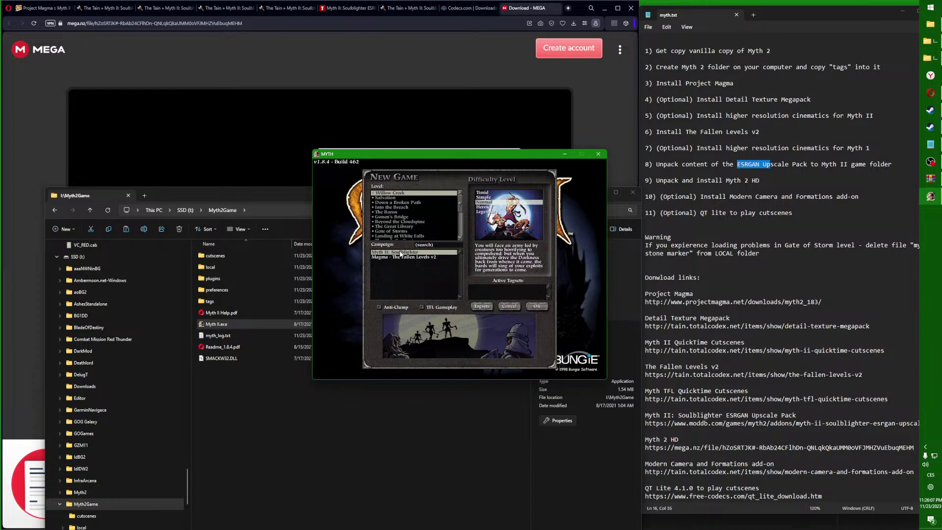
click(400, 258)
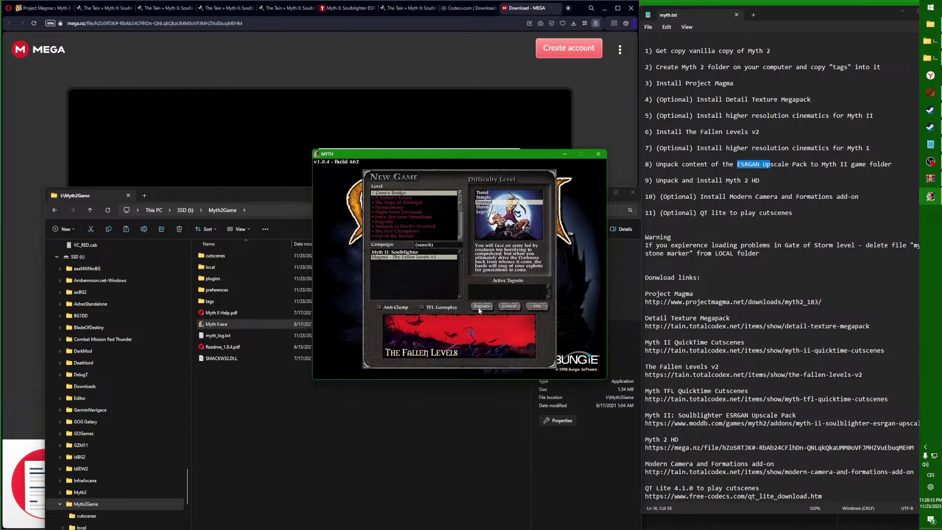
click(480, 309)
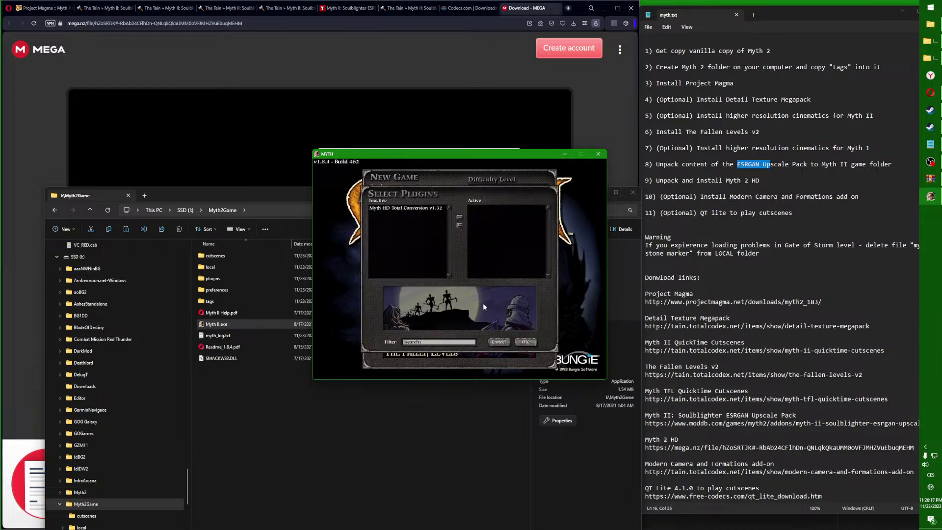
click(402, 208)
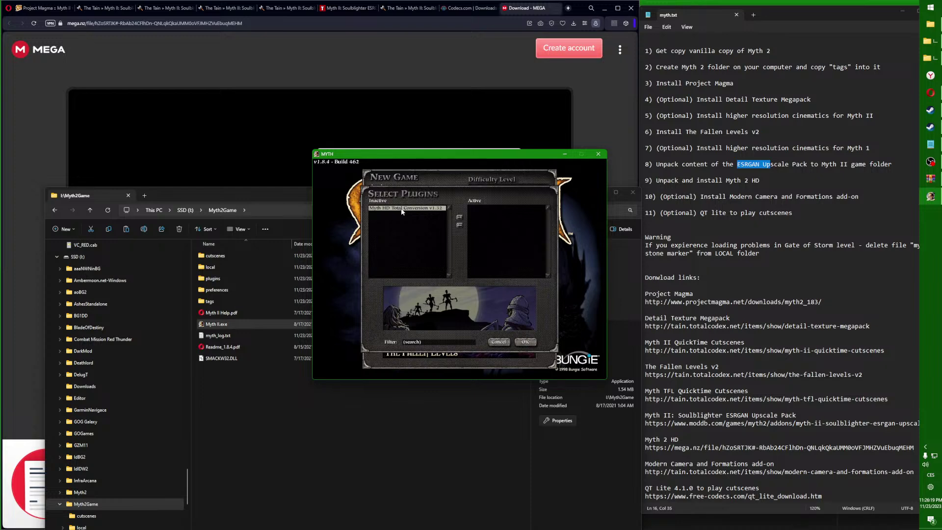
click(460, 223)
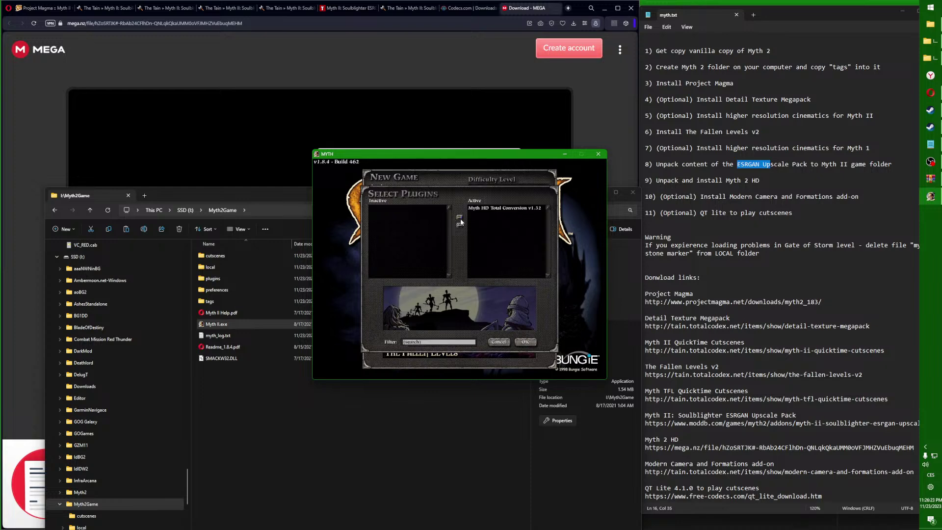
click(533, 342)
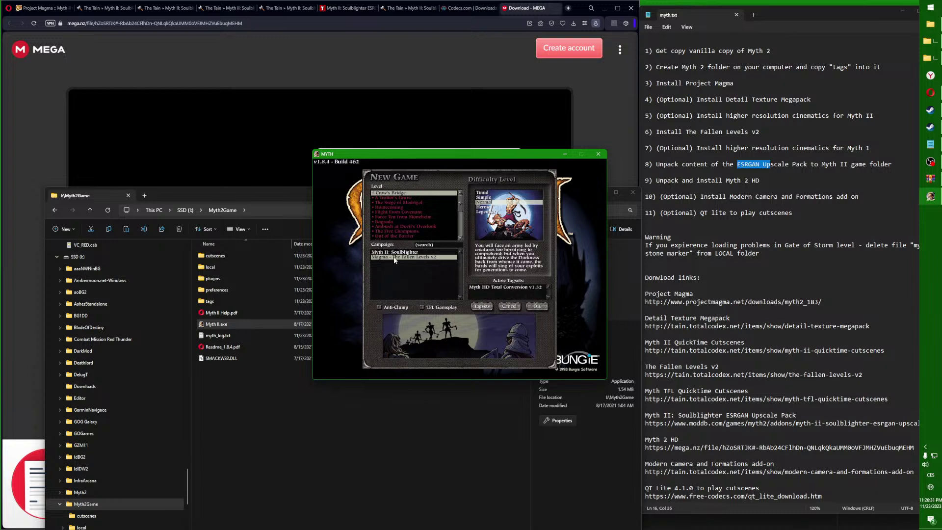
Step: Start the Fallen Levels campaign, dismiss the objectives, and send the warriors across the grass
click(537, 307)
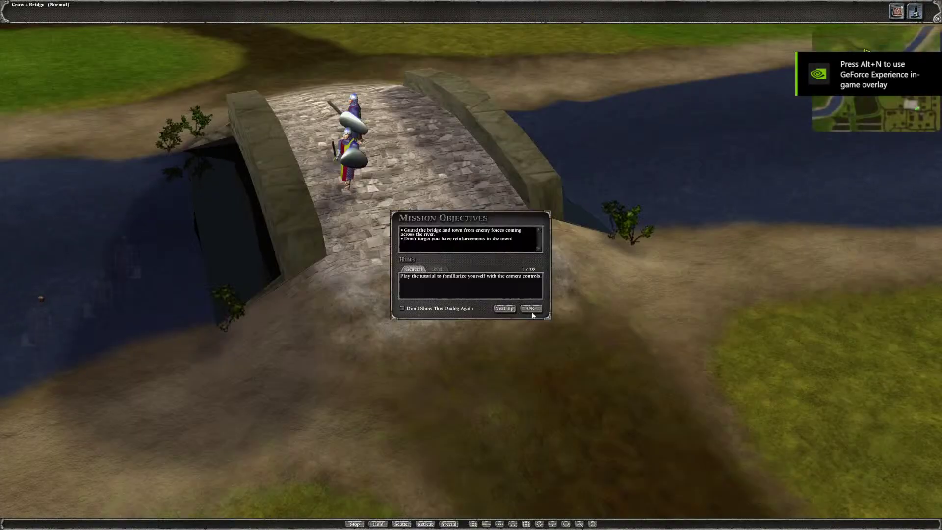
click(530, 309)
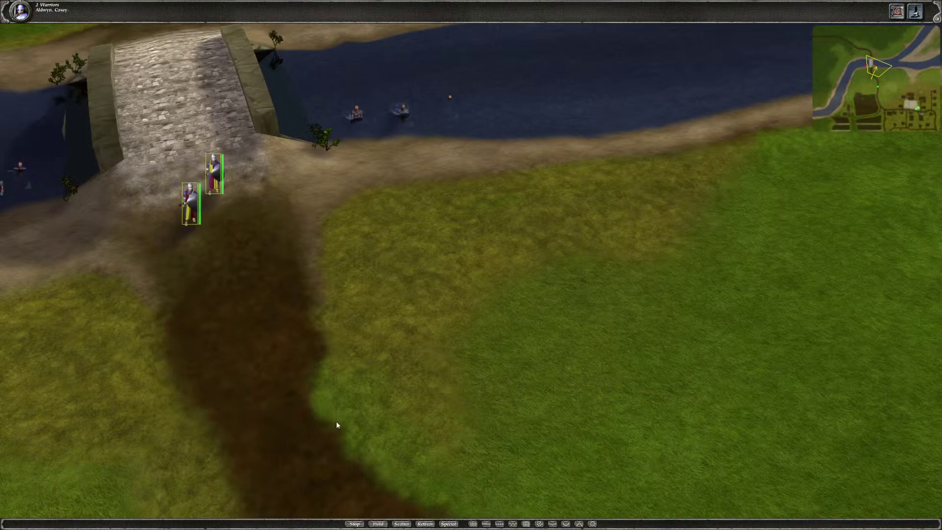
click(336, 422)
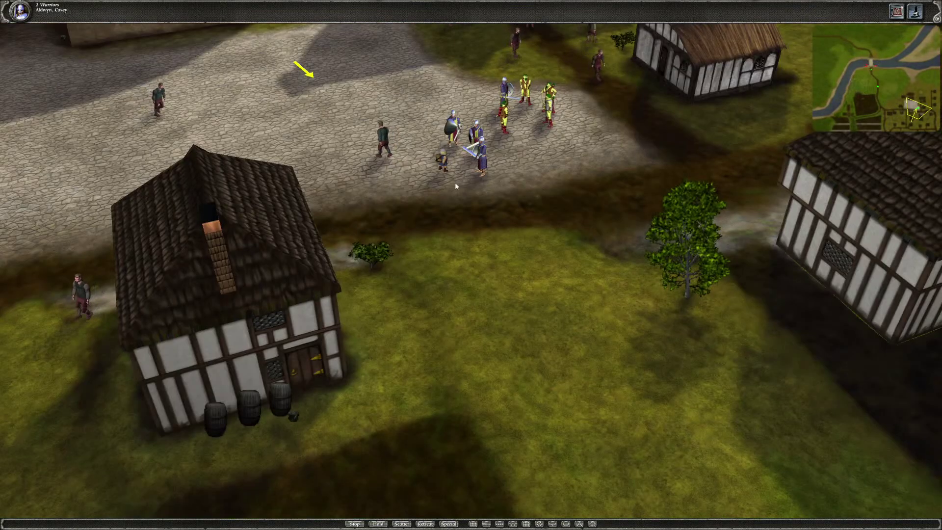
drag(297, 29, 604, 265)
click(876, 87)
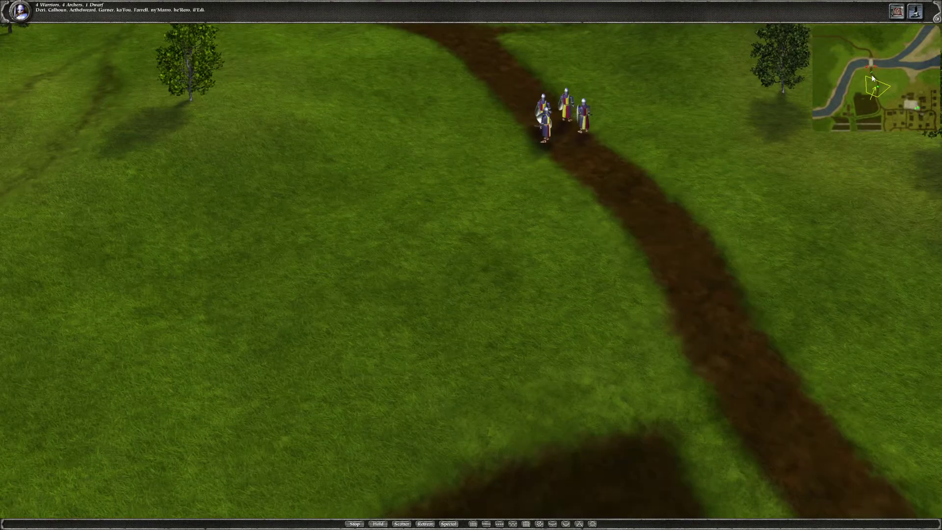
click(877, 88)
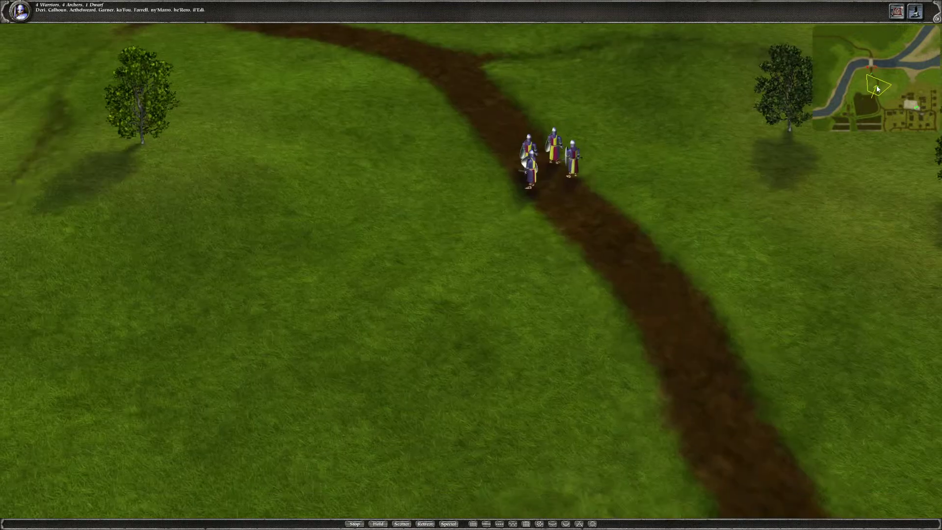
Step: Select the four warriors, move the two-warrior group, then pause and quit the mission
drag(446, 106, 613, 216)
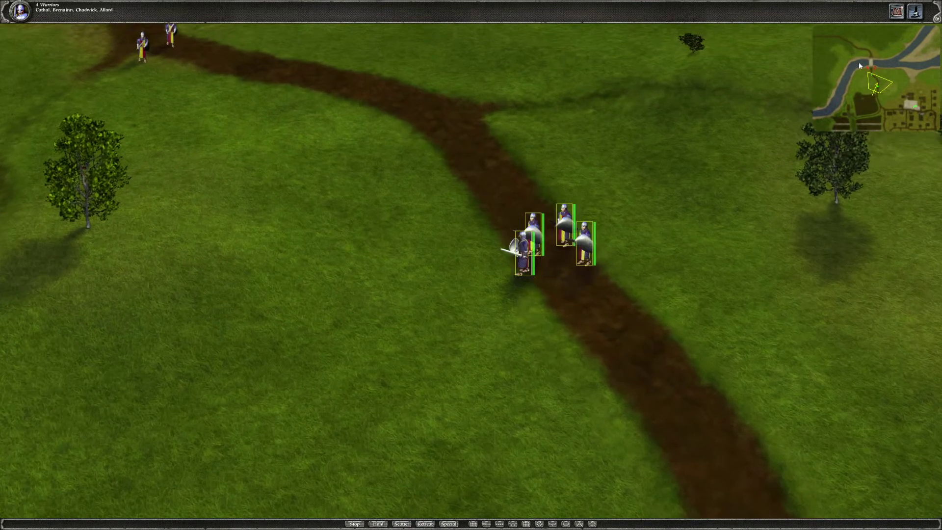
key(2)
right_click(709, 343)
key(Up)
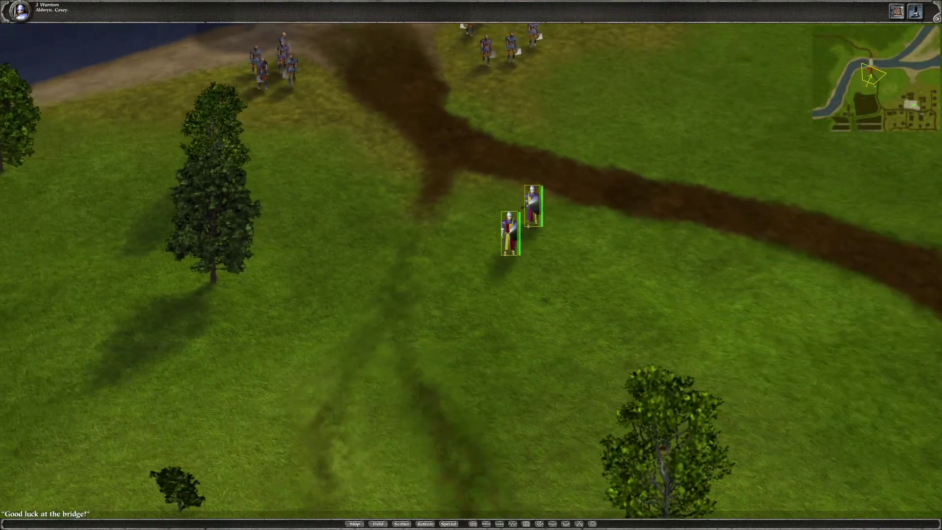
key(Down)
key(Escape)
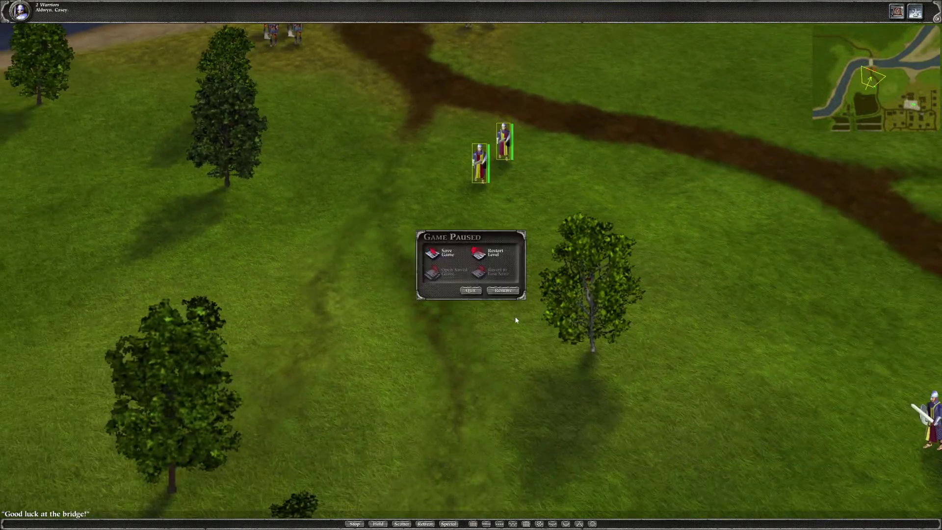
click(469, 291)
Step: Start a new Myth II: Soulblighter campaign game on the Willow Creek level
click(410, 271)
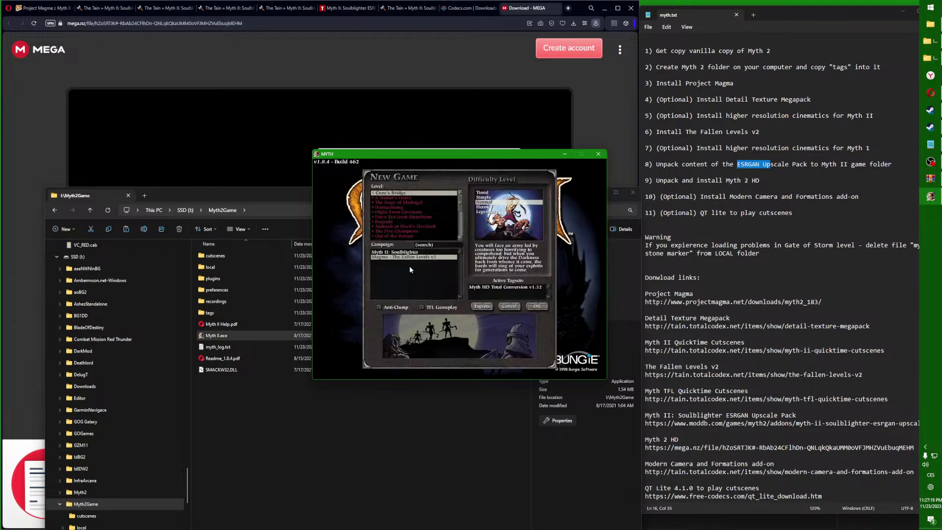
click(396, 253)
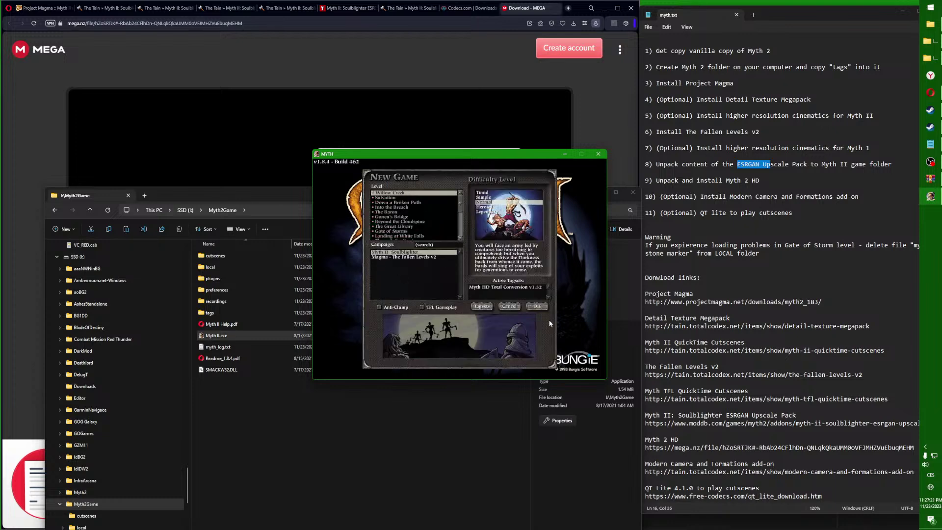
click(536, 307)
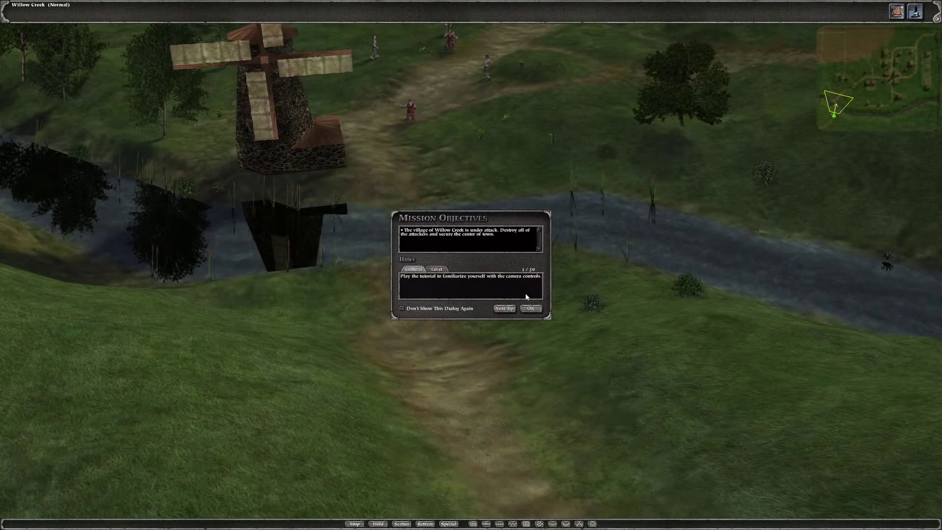
click(530, 309)
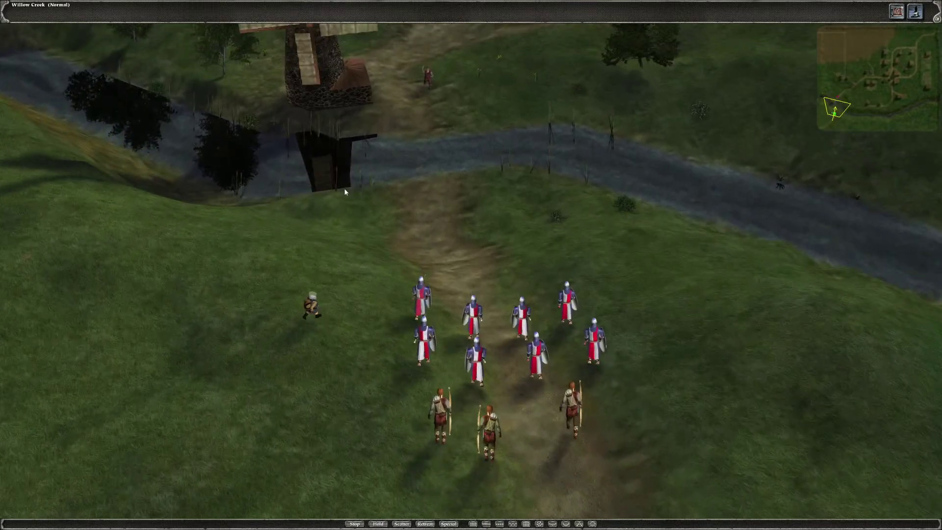
Step: Select the warriors, dwarf and a bowman, then pause and quit Willow Creek
drag(345, 193, 566, 358)
drag(606, 390, 593, 356)
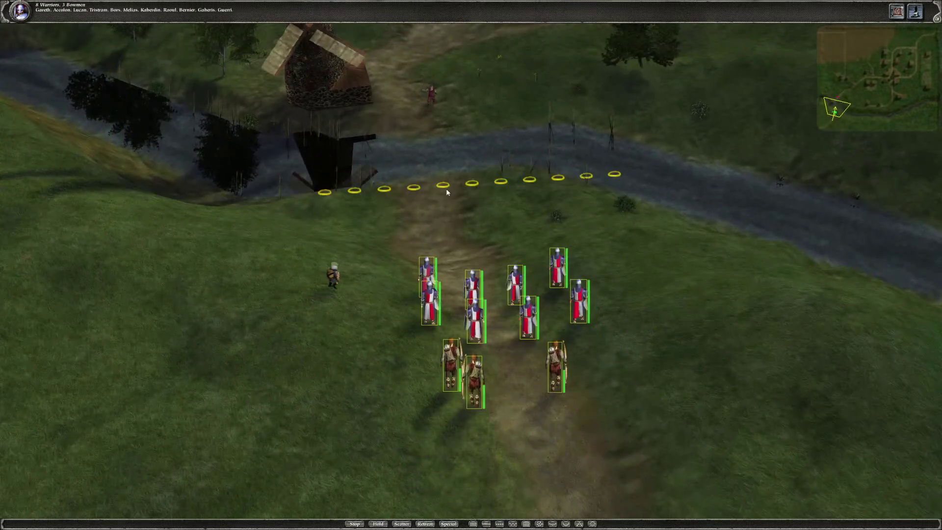
click(342, 272)
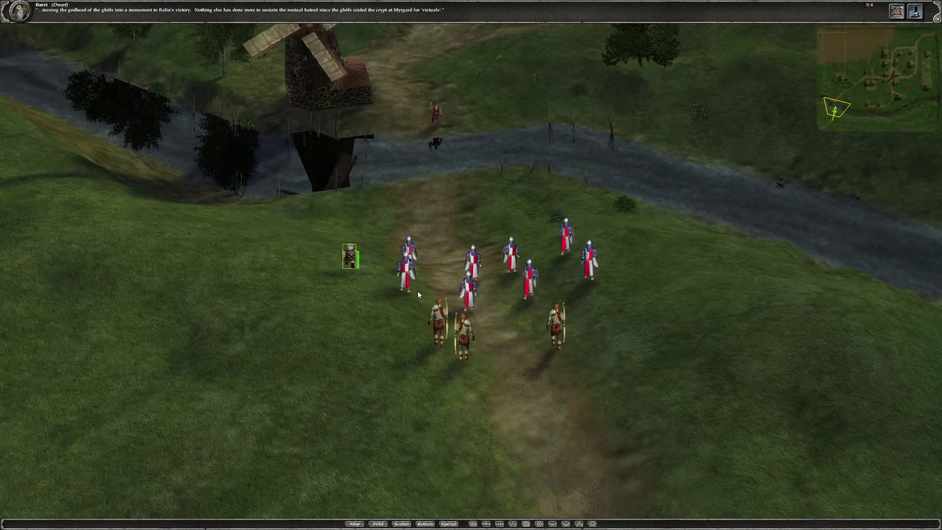
shift+click(440, 320)
mouse_move(443, 1)
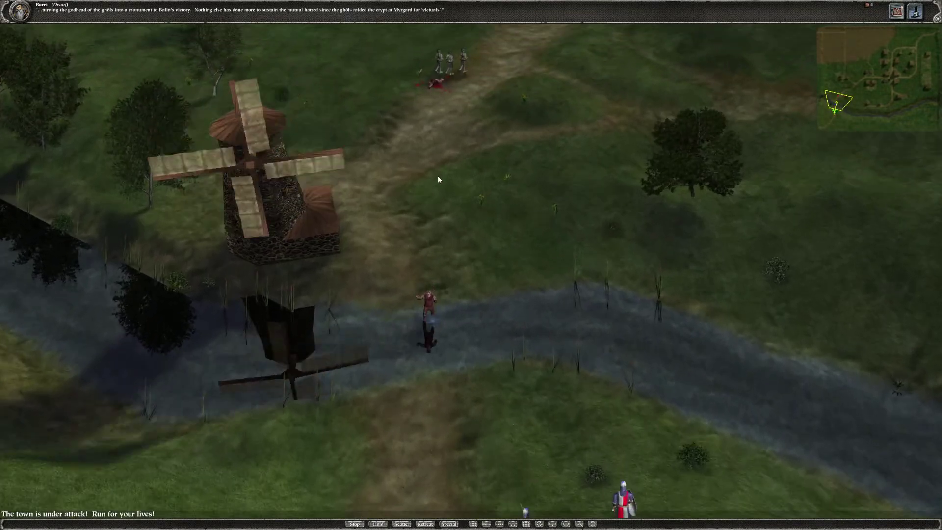
mouse_move(449, 529)
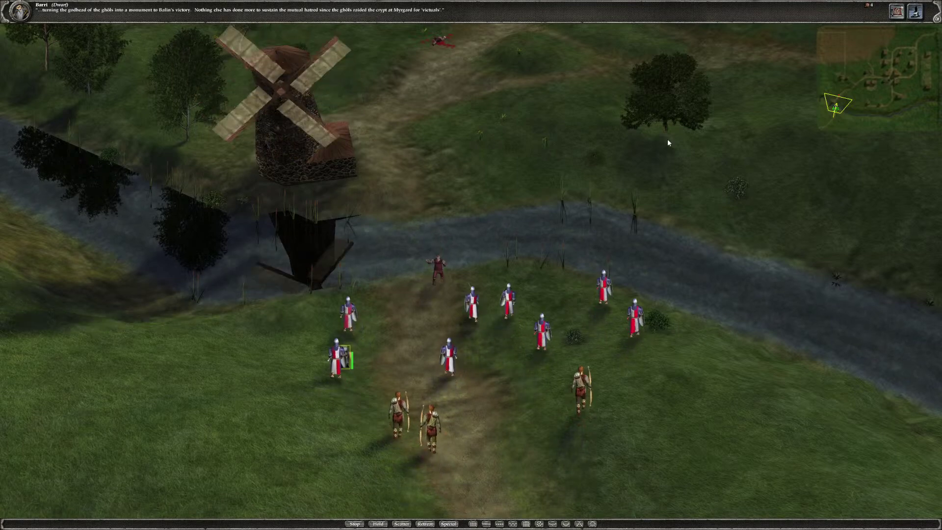
key(Escape)
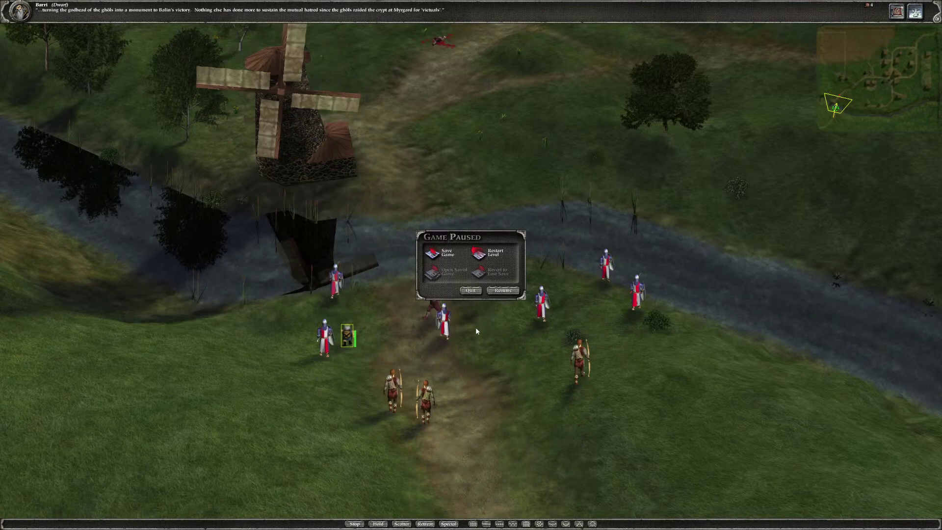
click(471, 291)
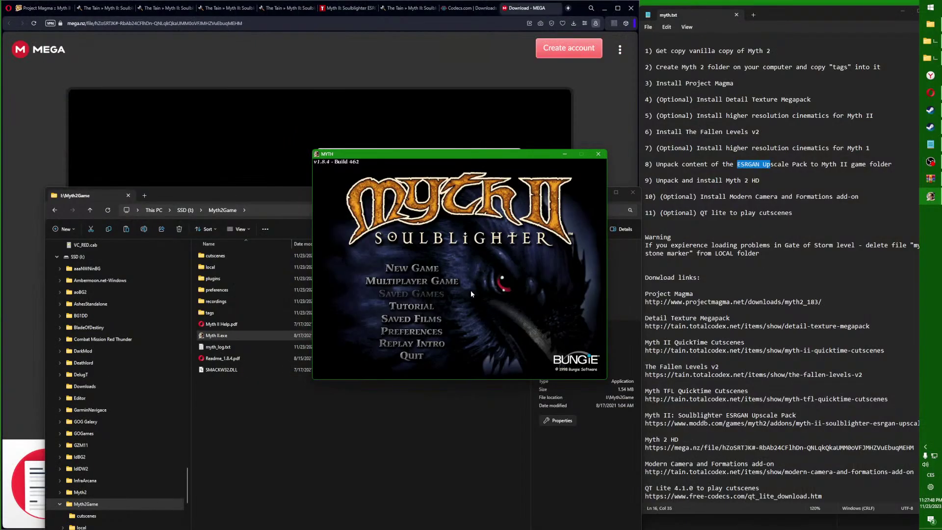
Step: Close the Myth II game window and mark the warning line in the myth.txt notes
click(598, 154)
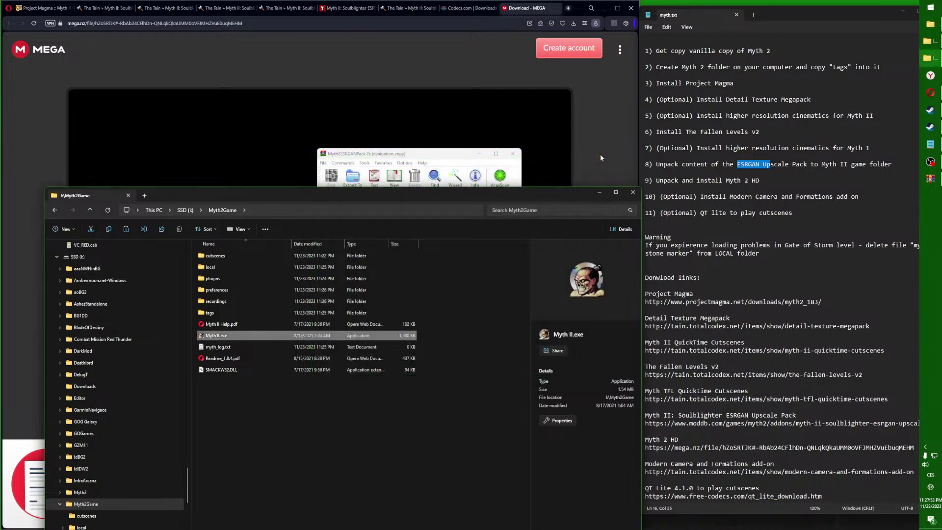
click(710, 179)
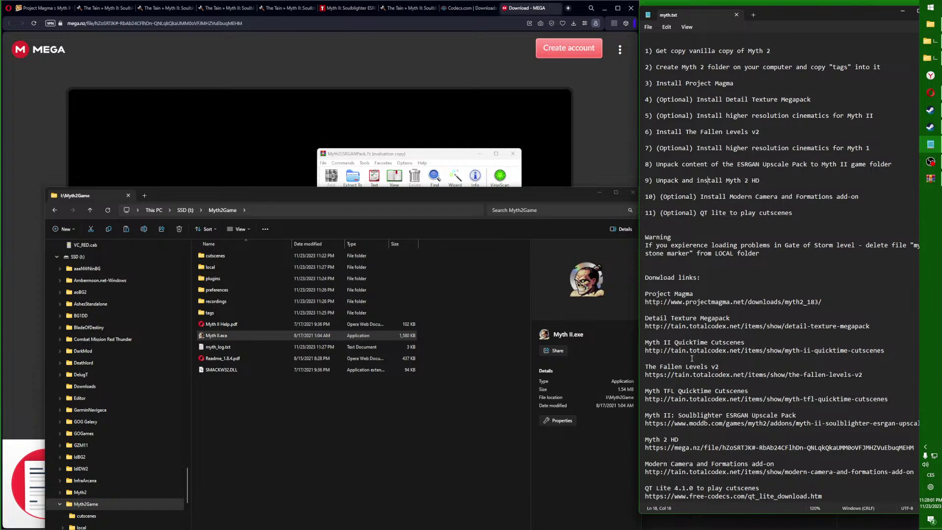
click(669, 244)
Step: Open the plugins folder and inspect the GateofStormsNet file's context menu, then dismiss it
double_click(225, 280)
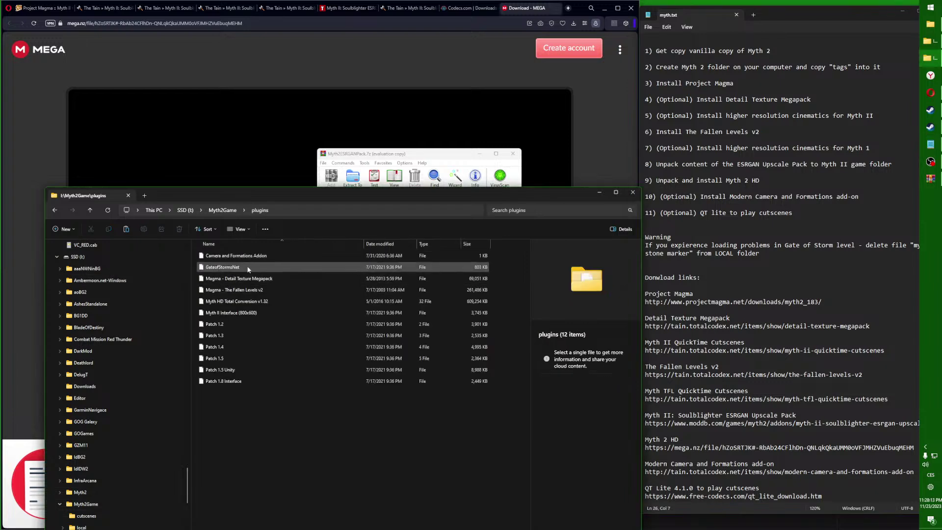
click(248, 269)
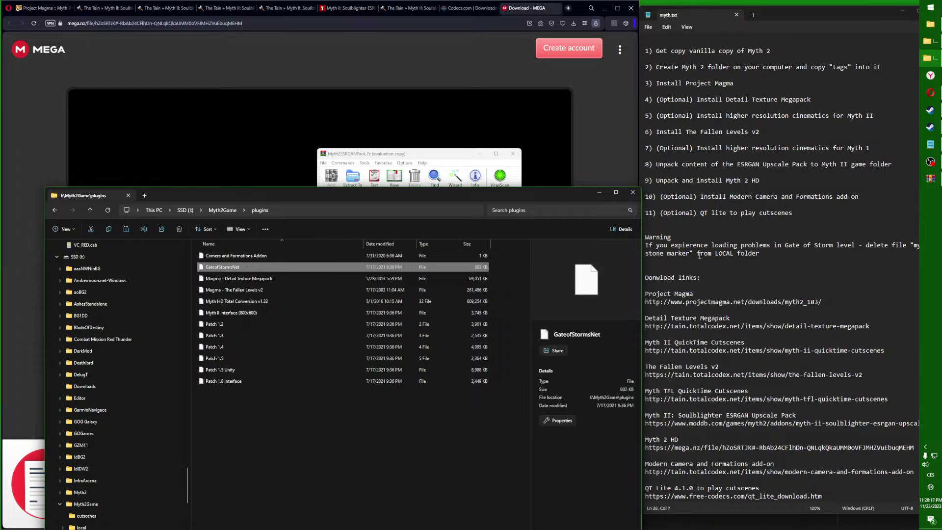
click(676, 247)
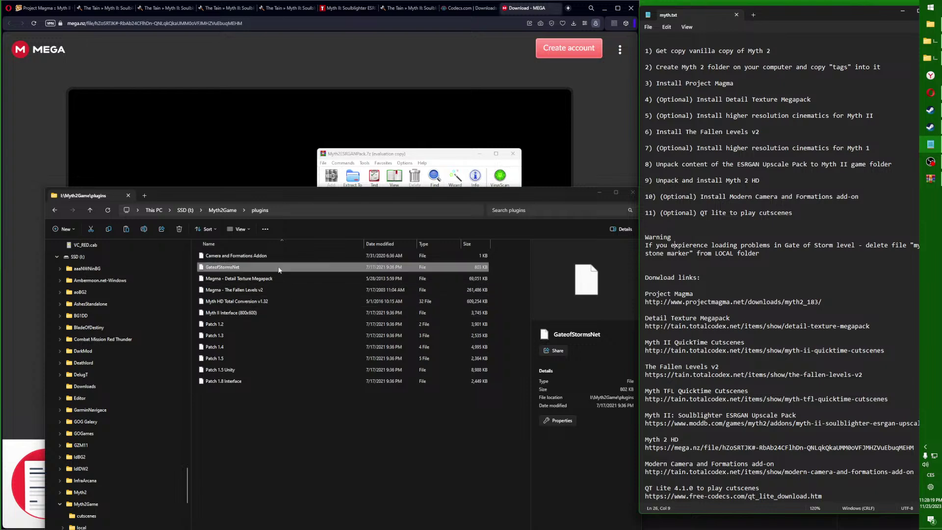
click(219, 270)
right_click(219, 270)
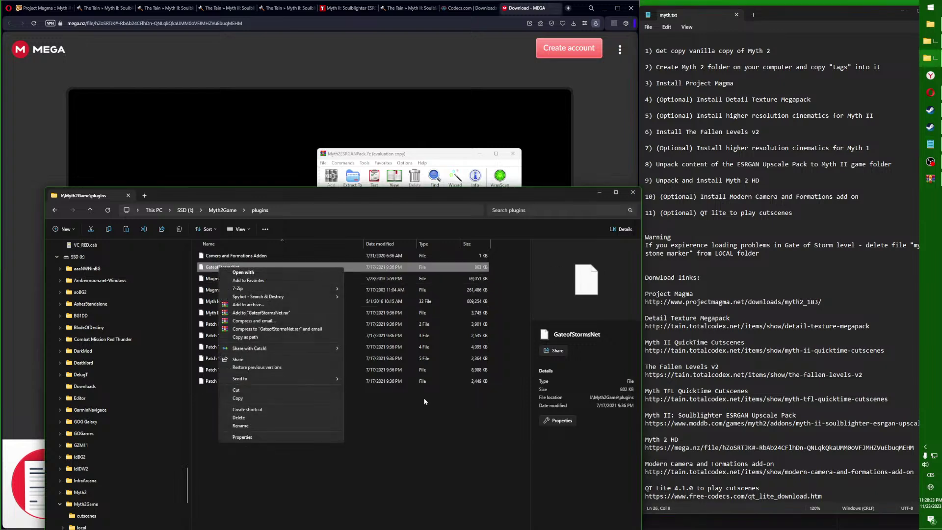
click(468, 426)
click(468, 426)
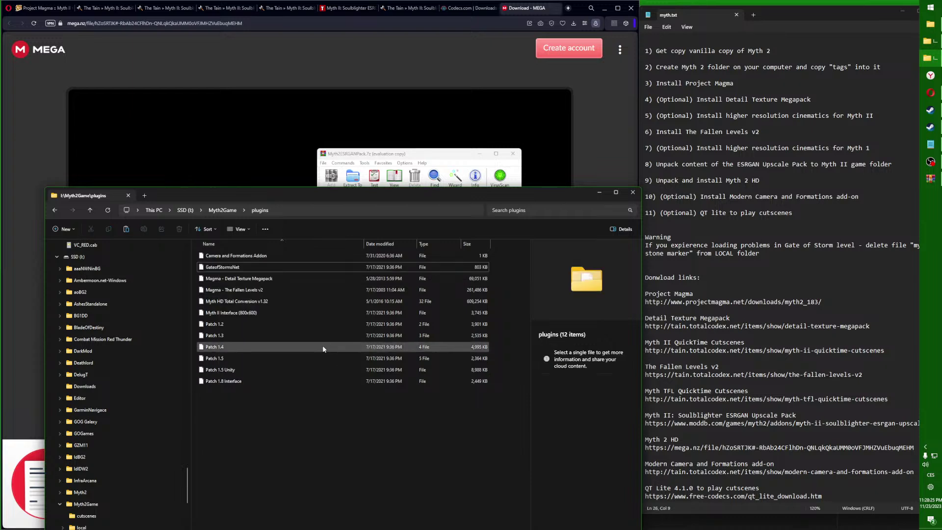